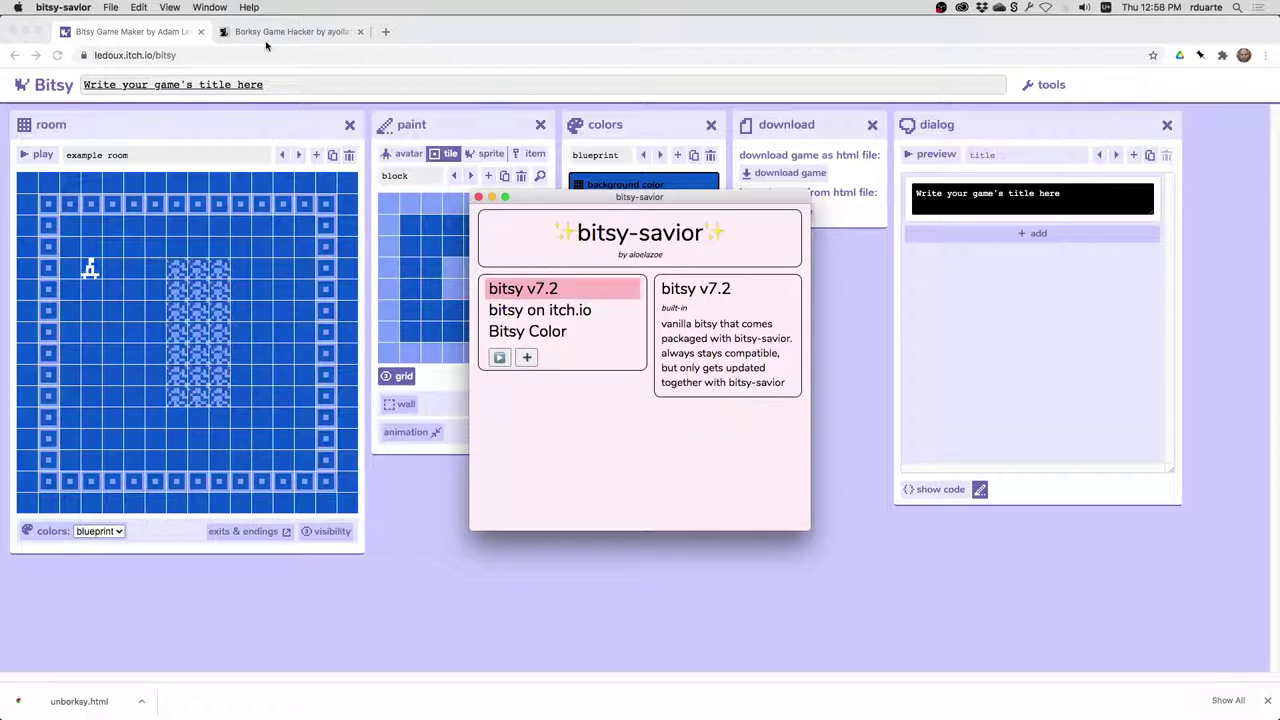
Open the Bitsy editor's game data panel and select all of its raw game text
left_click(441, 36)
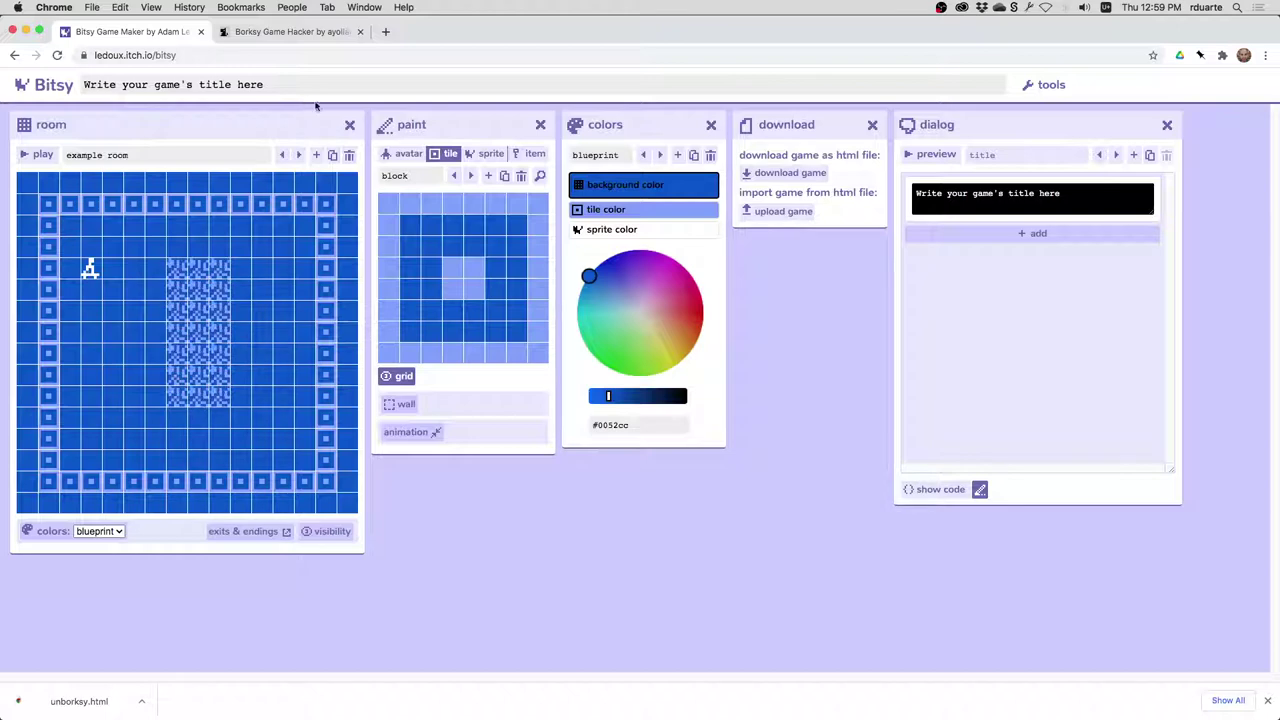
left_click(1046, 85)
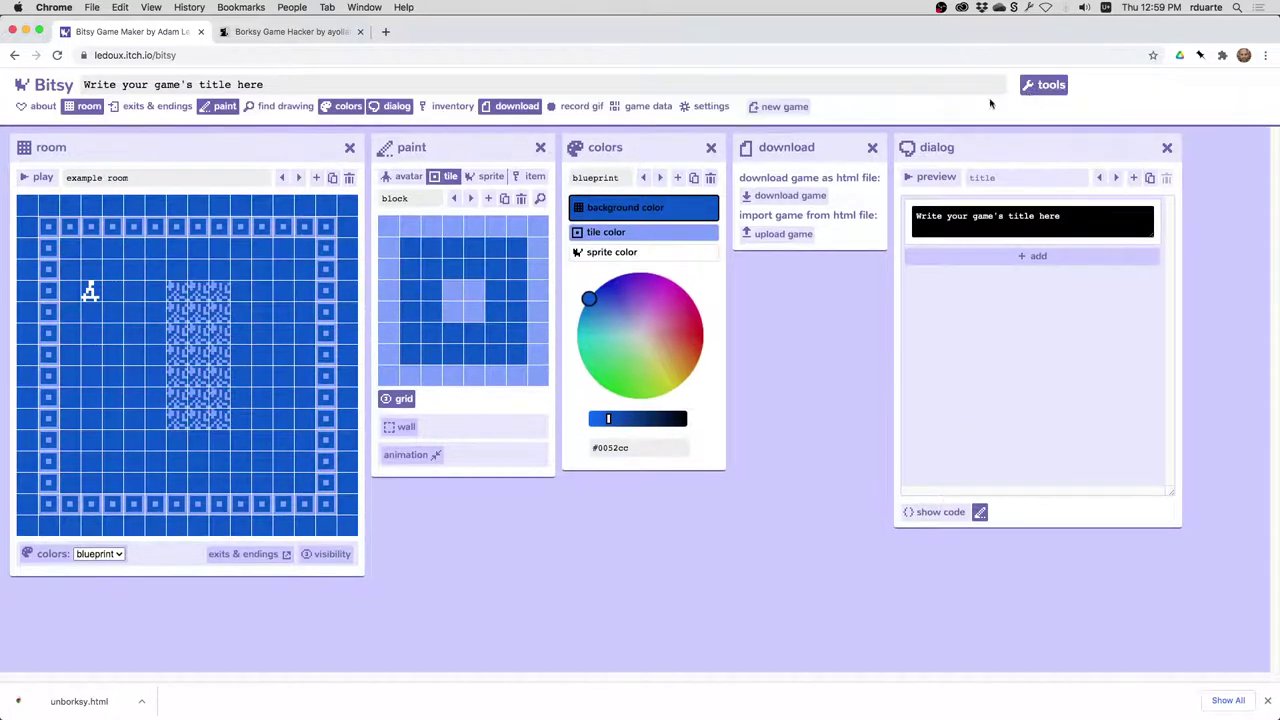
left_click(628, 108)
left_click(1122, 255)
key("super+a")
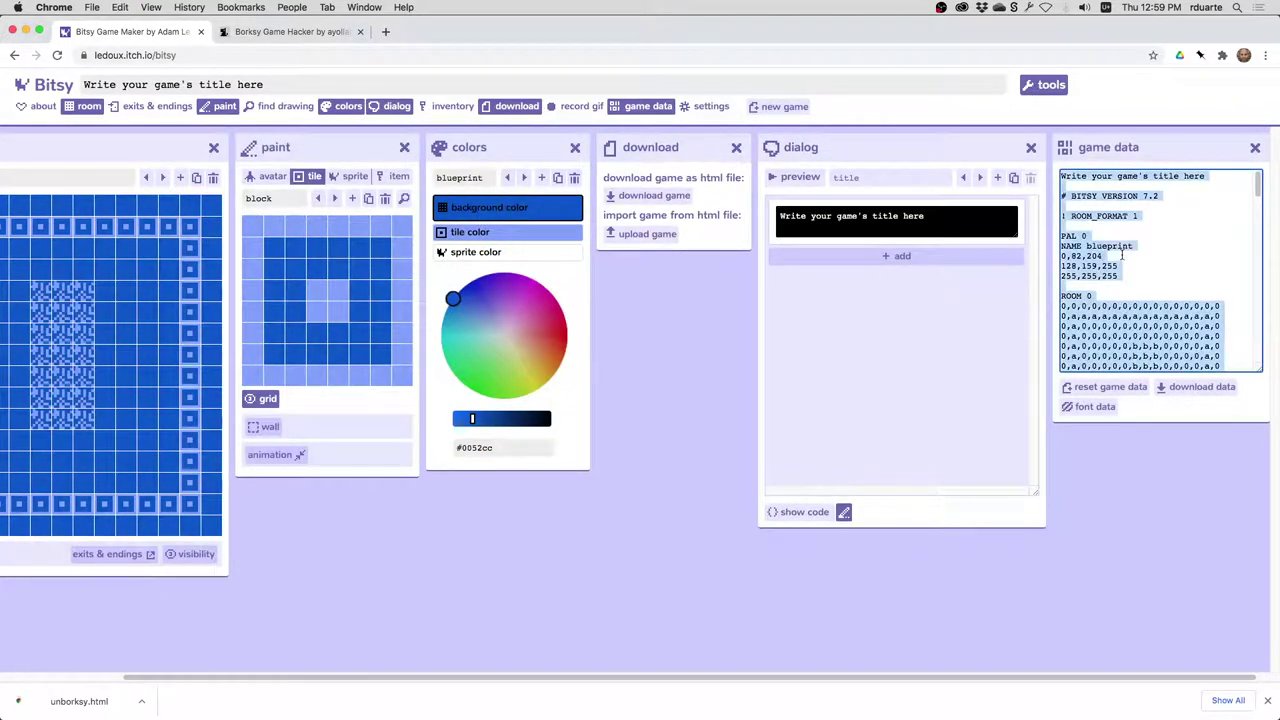
Replace Borksy's Game Data contents with the pasted Bitsy game data, adding a trailing blank line
left_click(275, 31)
scroll(672, 318, "down", 3)
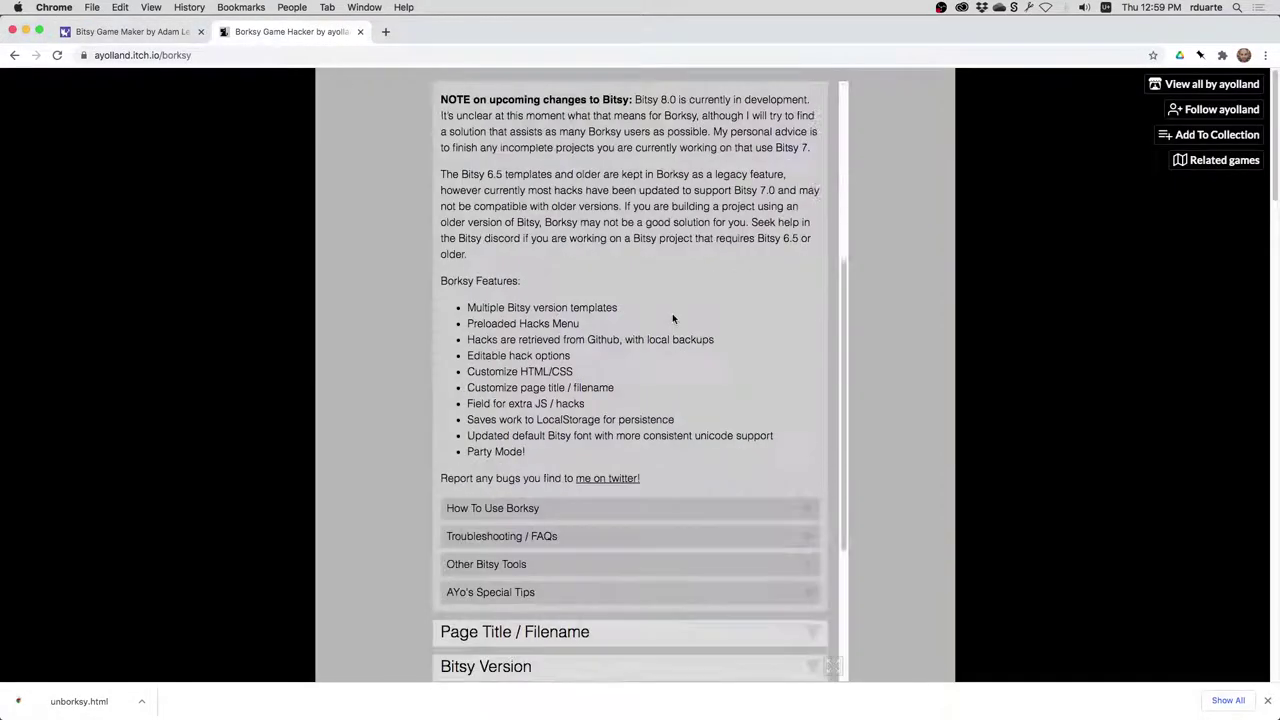
scroll(672, 318, "down", 5)
left_click(608, 440)
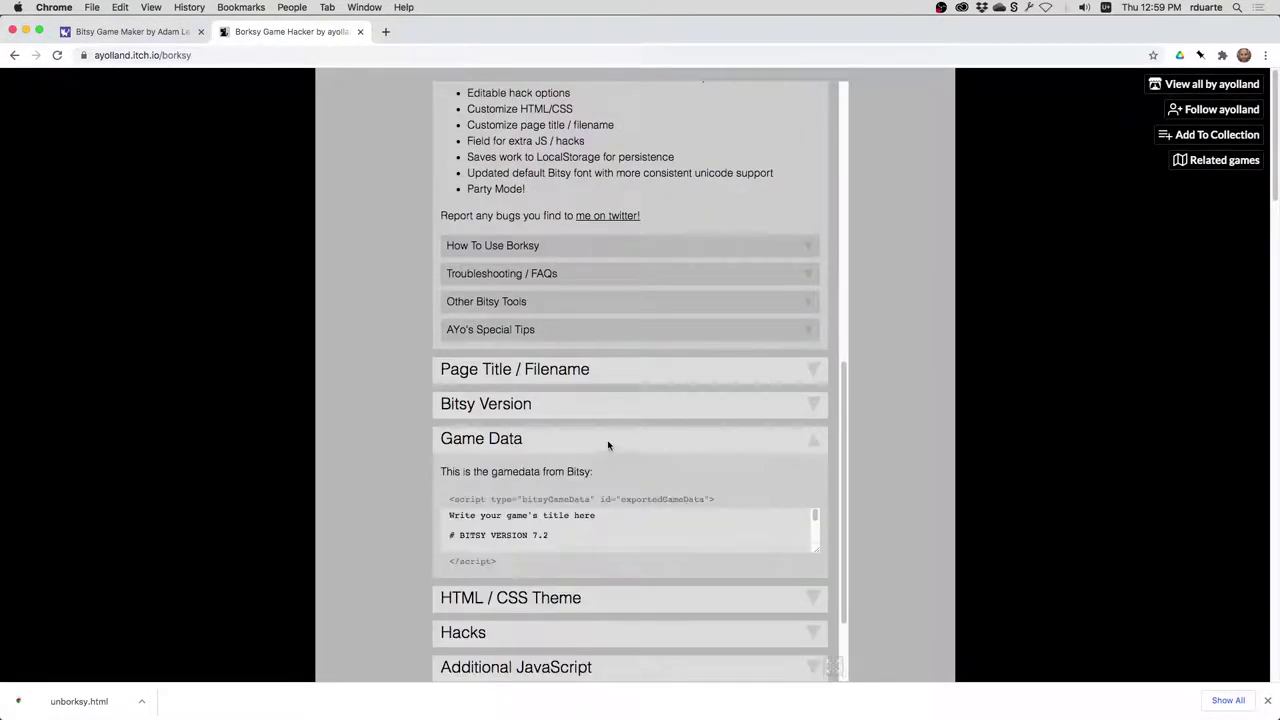
scroll(608, 445, "down", 2)
left_click(577, 407)
key("super+a")
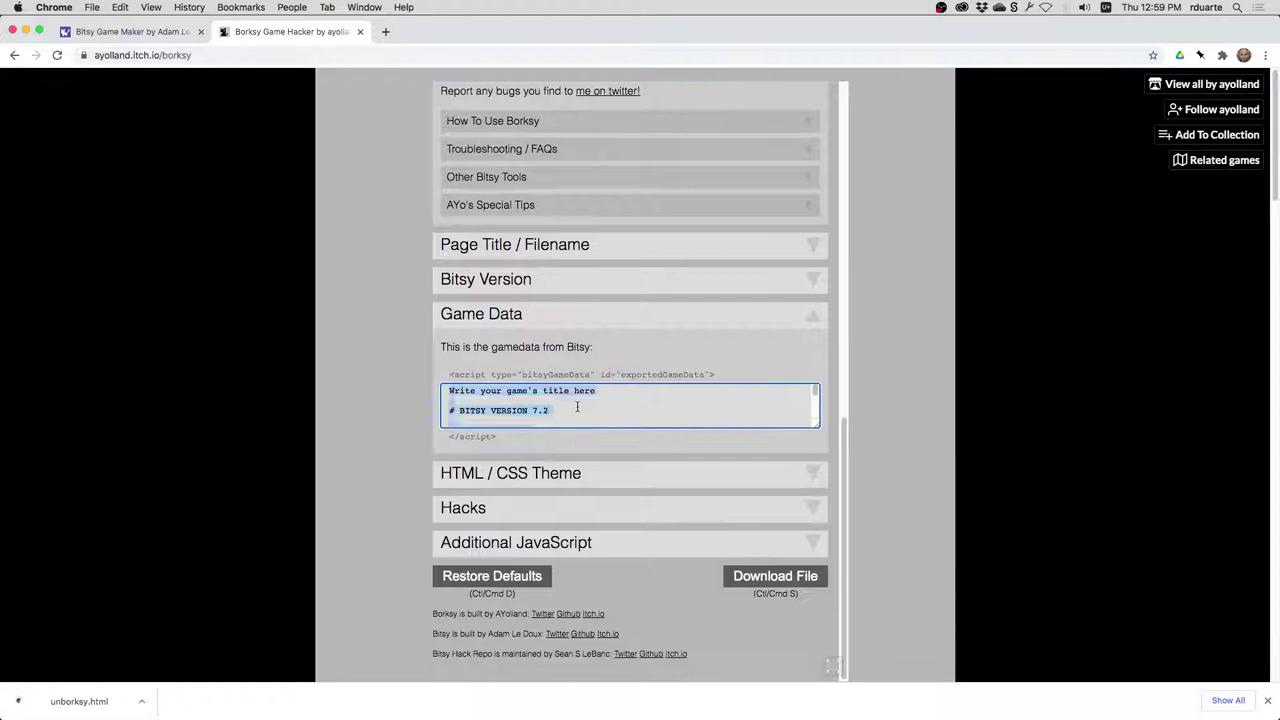
key("super+v")
key("Return")
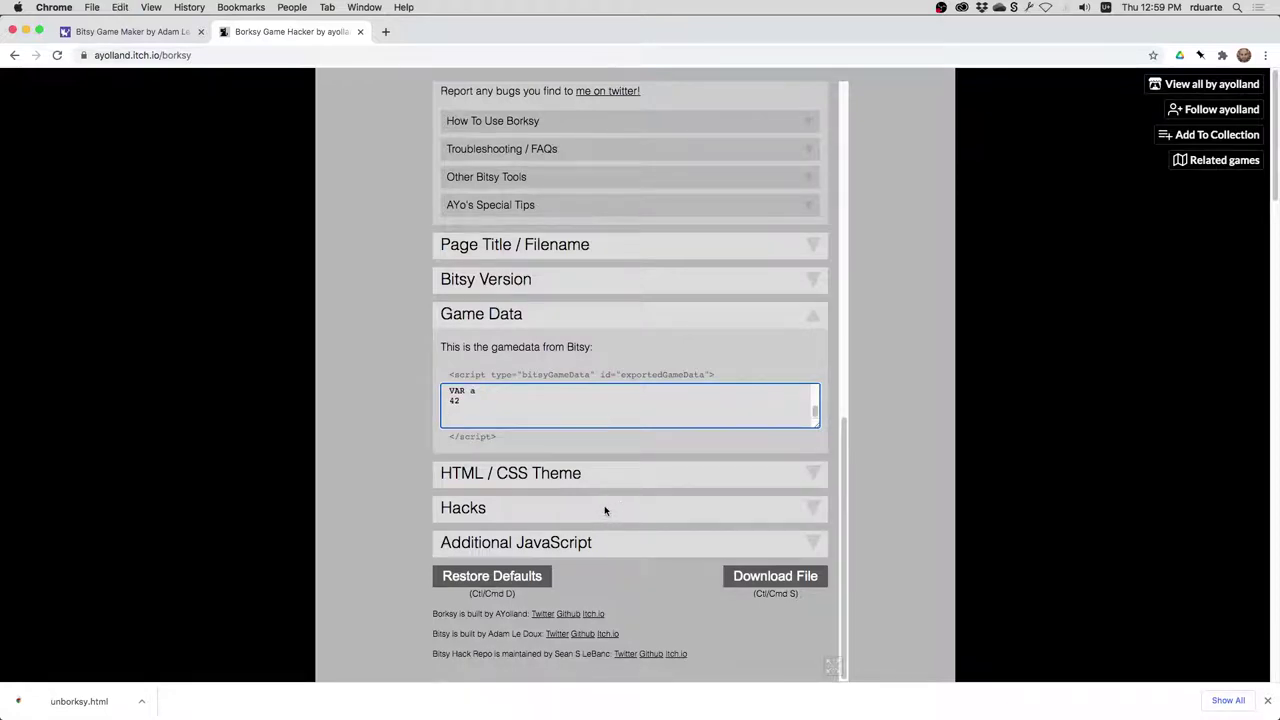
Expand the Hacks list and toggle Transparent Dialog on and back off, leaving it excluded
left_click(604, 508)
scroll(660, 494, "down", 10)
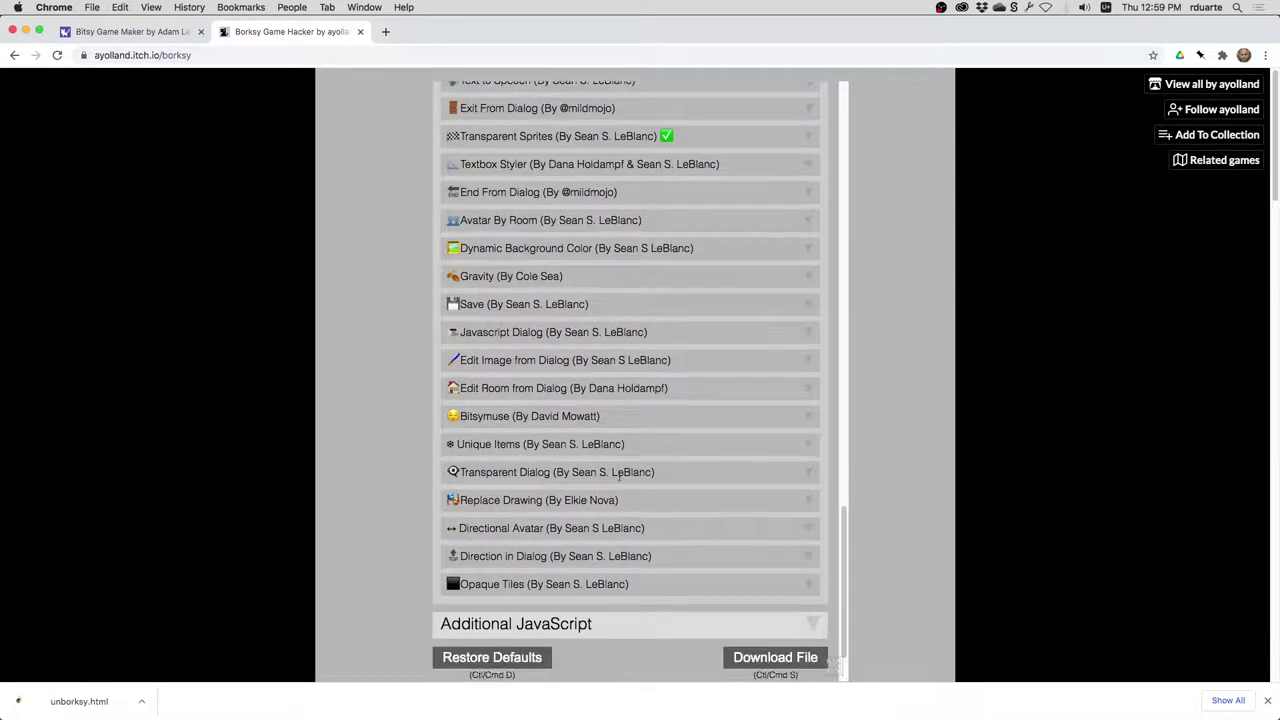
left_click(619, 474)
left_click(631, 569)
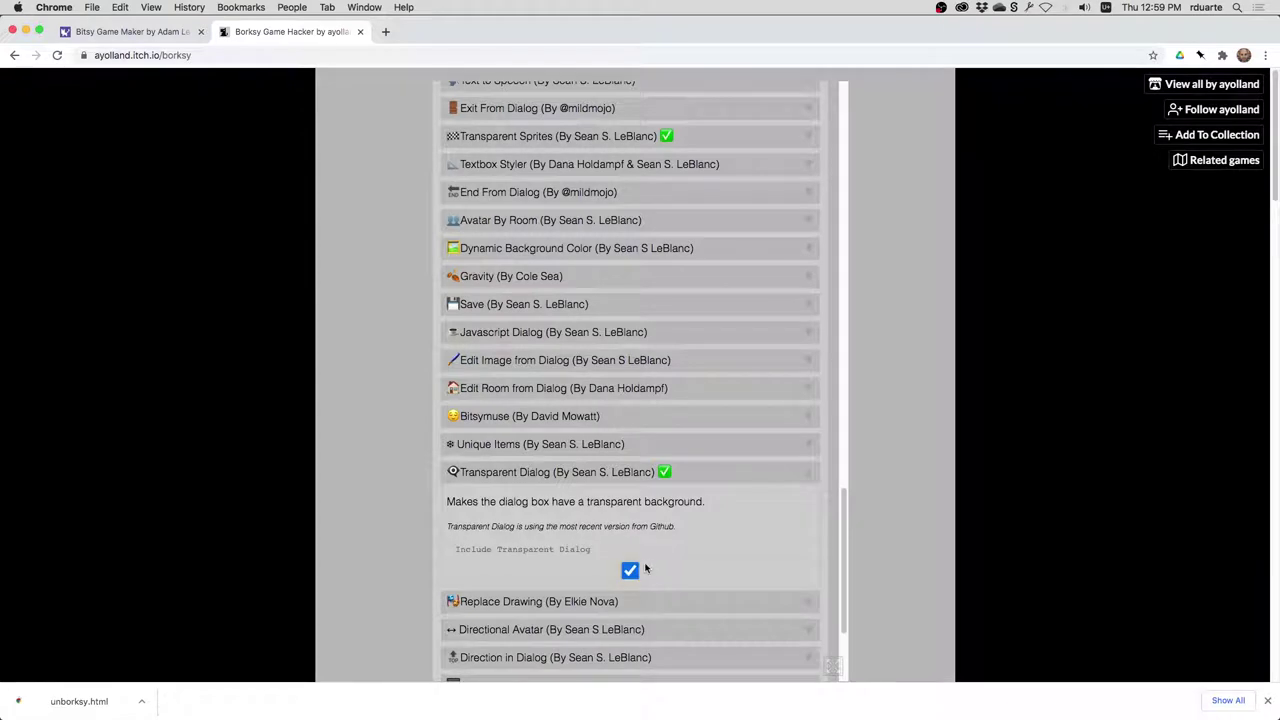
left_click(631, 569)
scroll(657, 555, "down", 1)
scroll(657, 555, "down", 2)
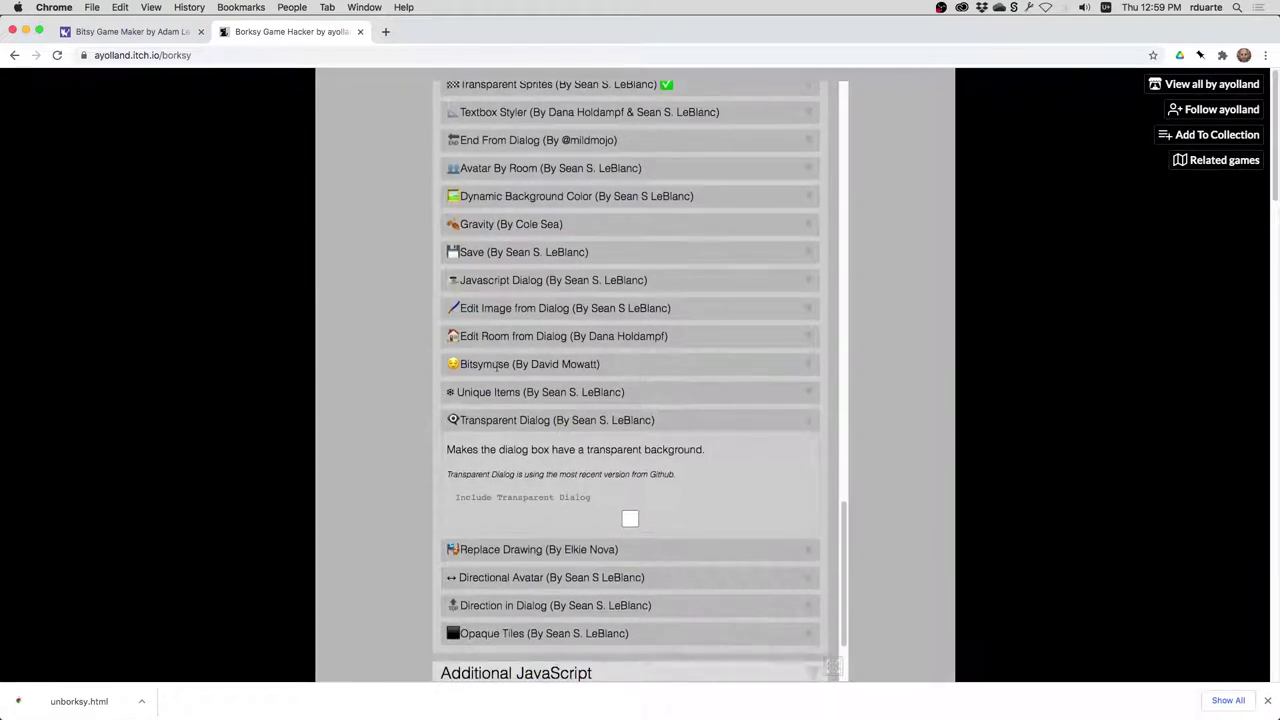
scroll(532, 377, "down", 3)
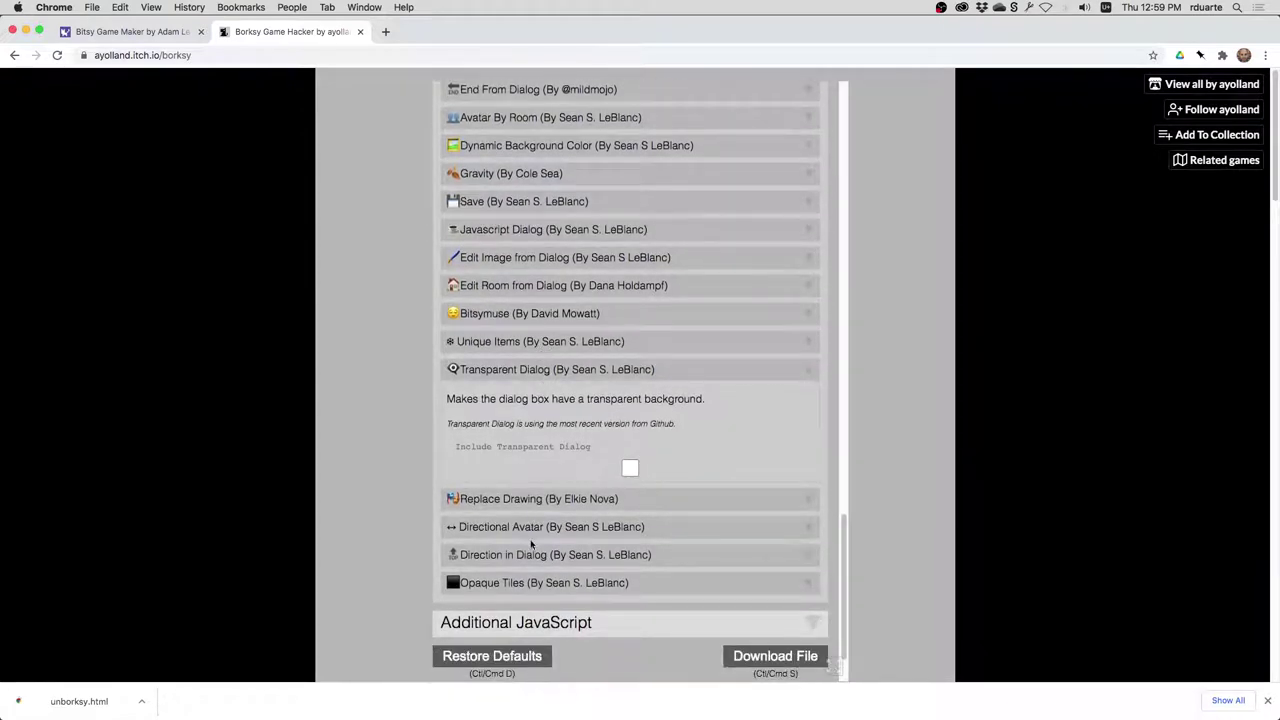
scroll(553, 499, "up", 8)
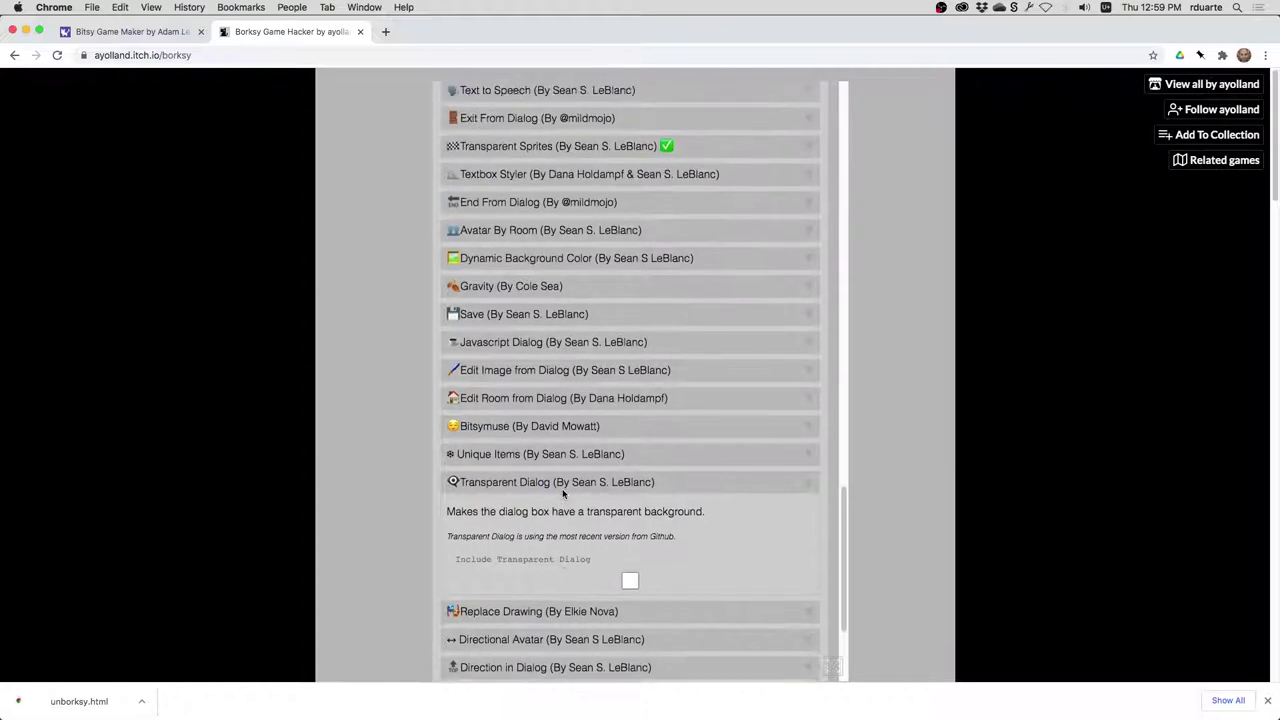
scroll(563, 494, "up", 2)
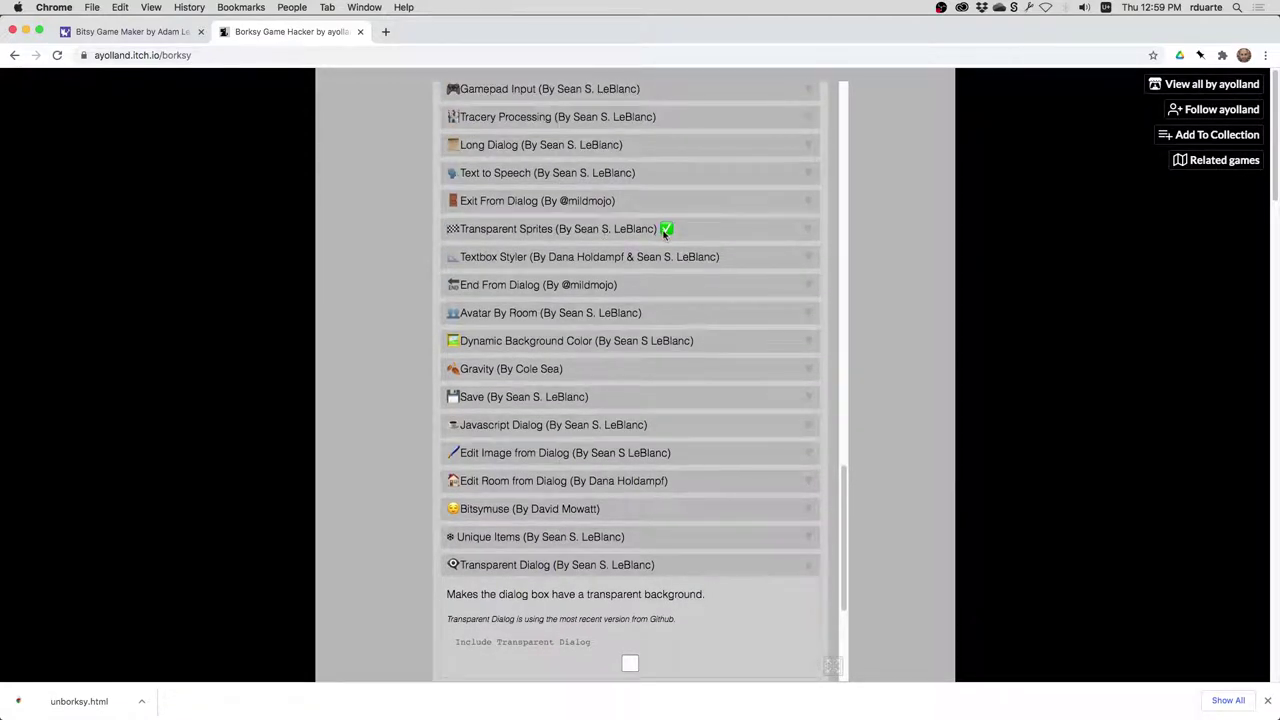
scroll(712, 365, "down", 6)
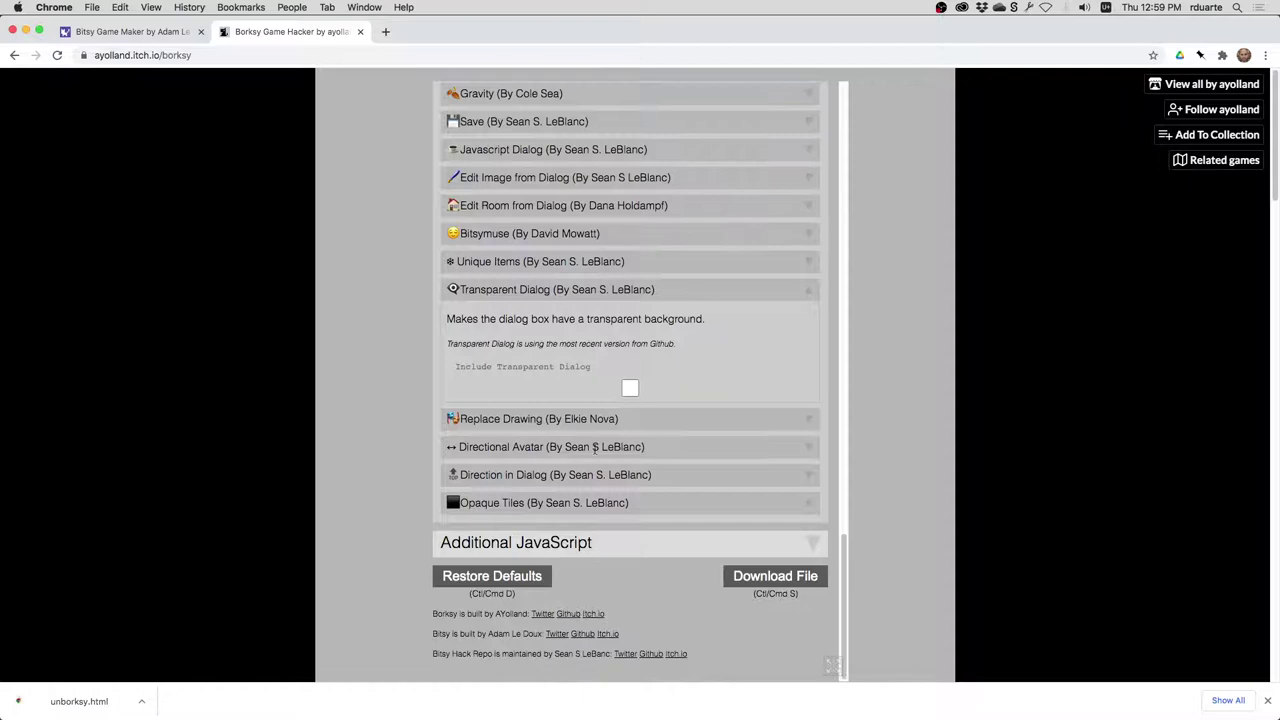
Restore Borksy to its default settings, confirming the data erase
left_click(500, 577)
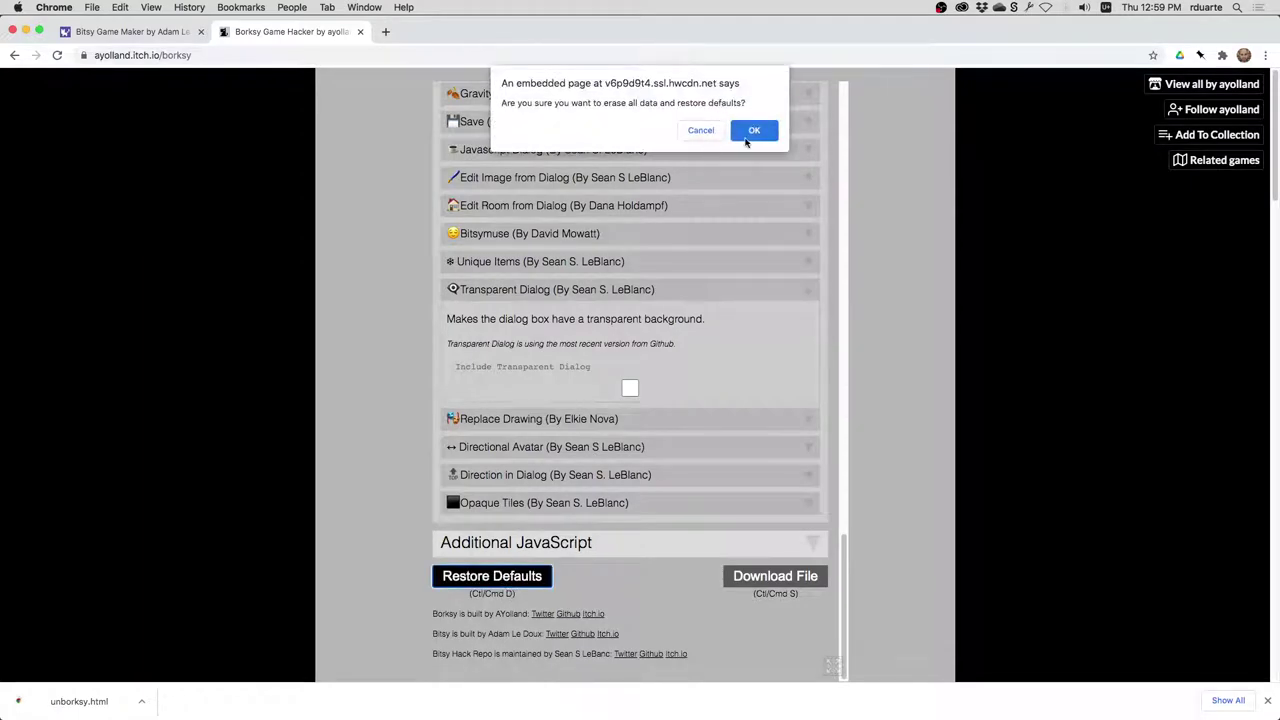
left_click(752, 132)
scroll(714, 388, "up", 15)
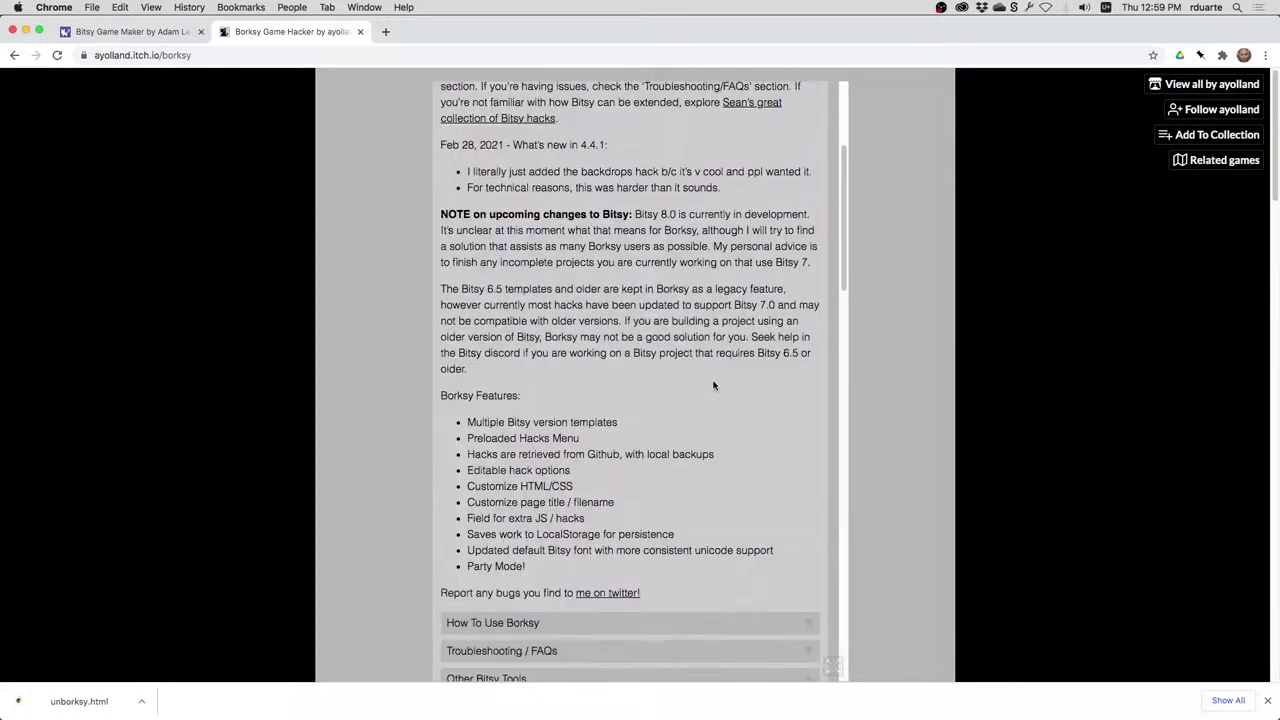
scroll(714, 386, "down", 5)
Paste the Bitsy game data back over the Game Data box contents
left_click(520, 605)
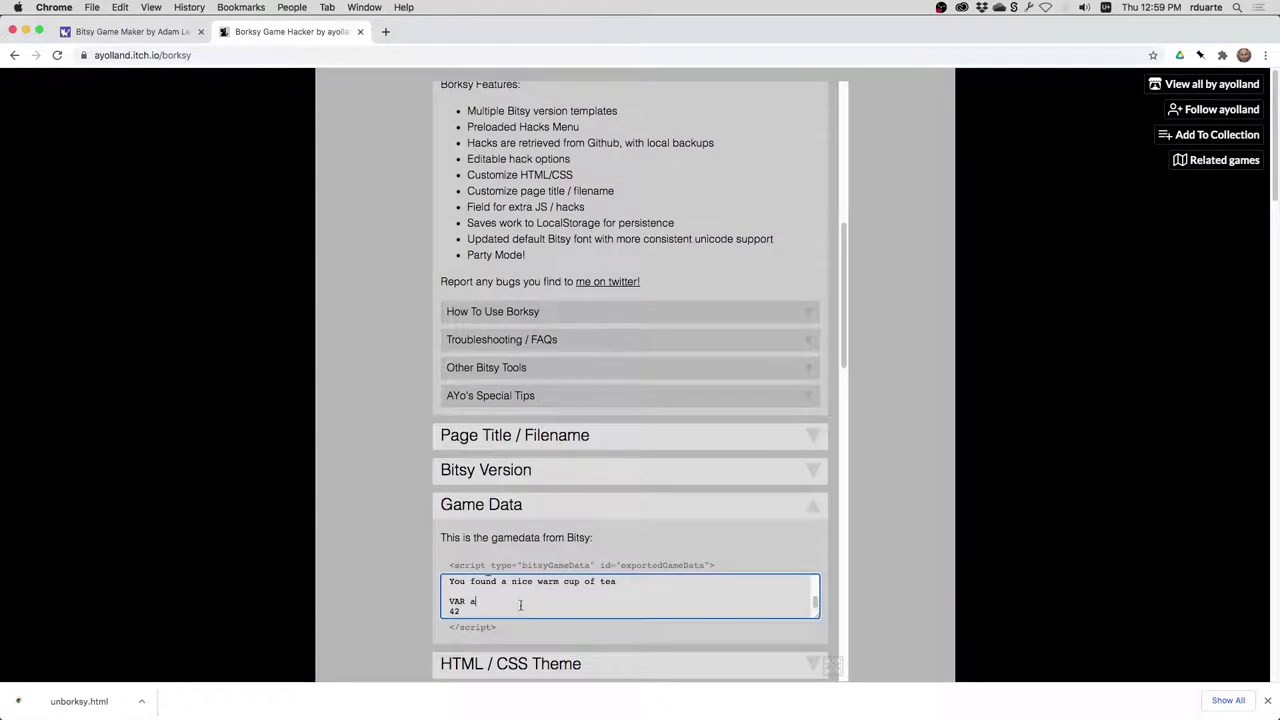
key("super+a")
key("super+v")
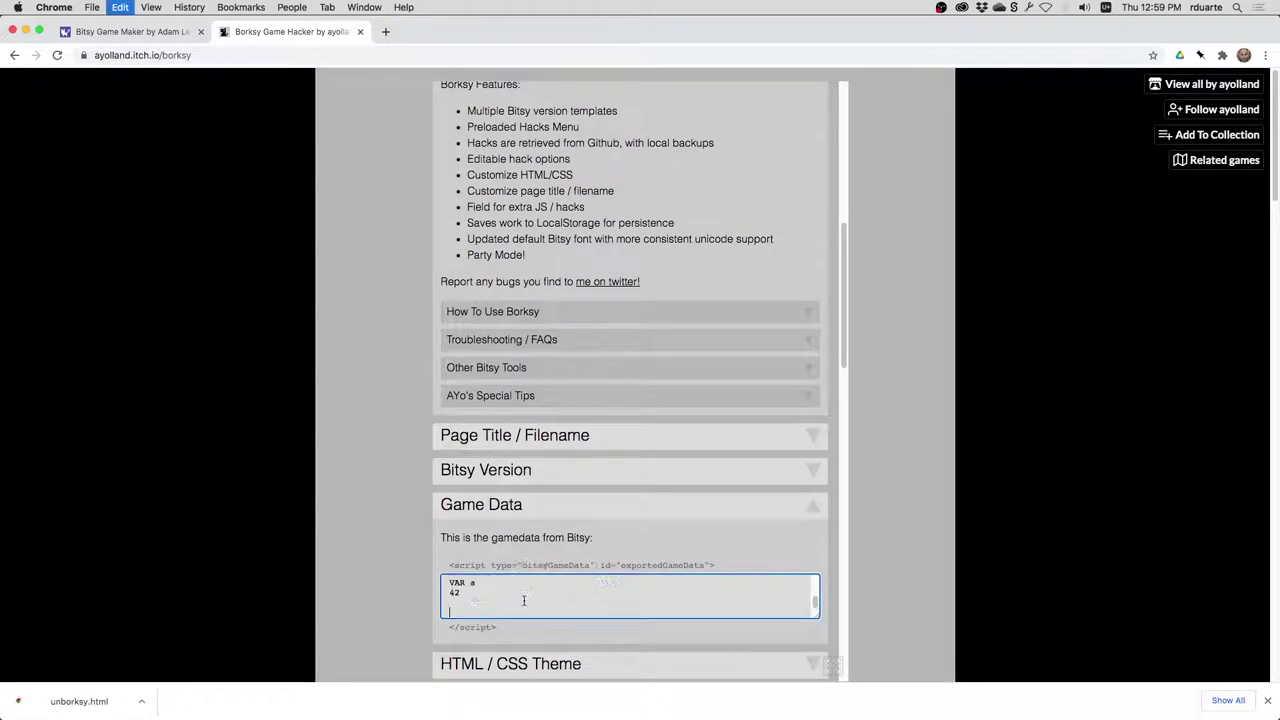
scroll(828, 483, "down", 10)
scroll(829, 482, "down", 3)
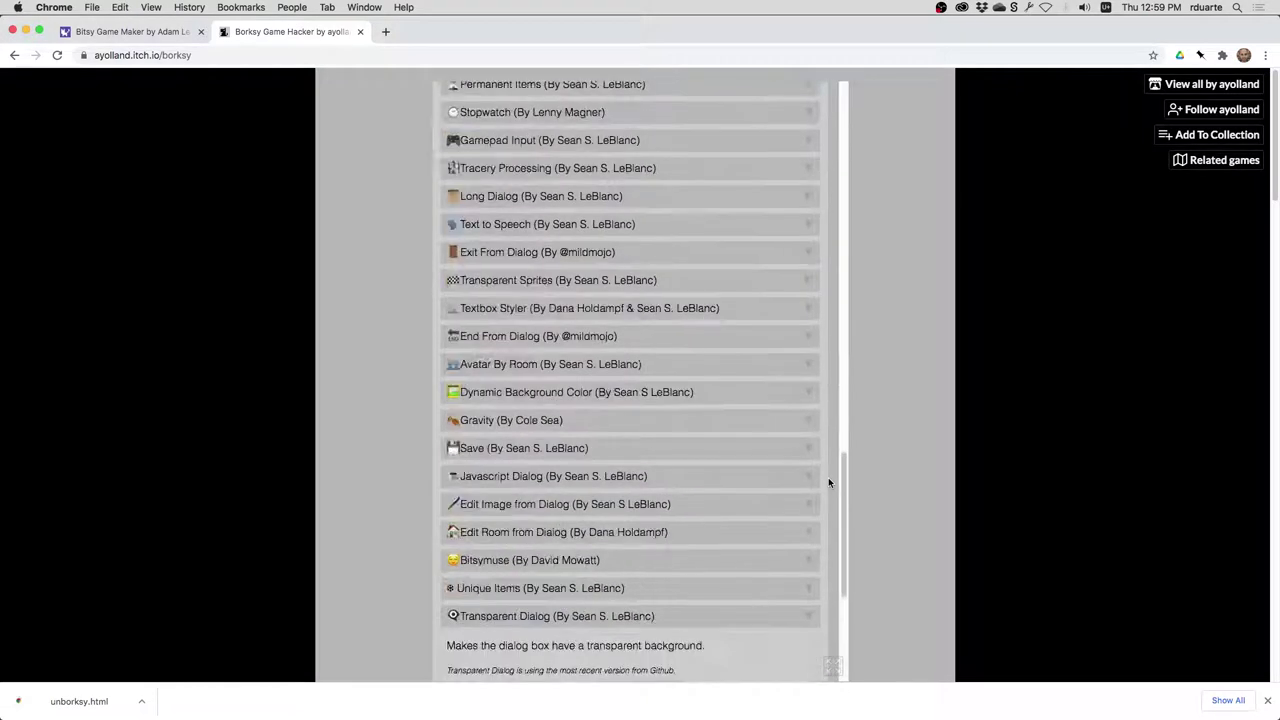
scroll(829, 482, "up", 3)
Include the Transparent Sprites hack
left_click(764, 433)
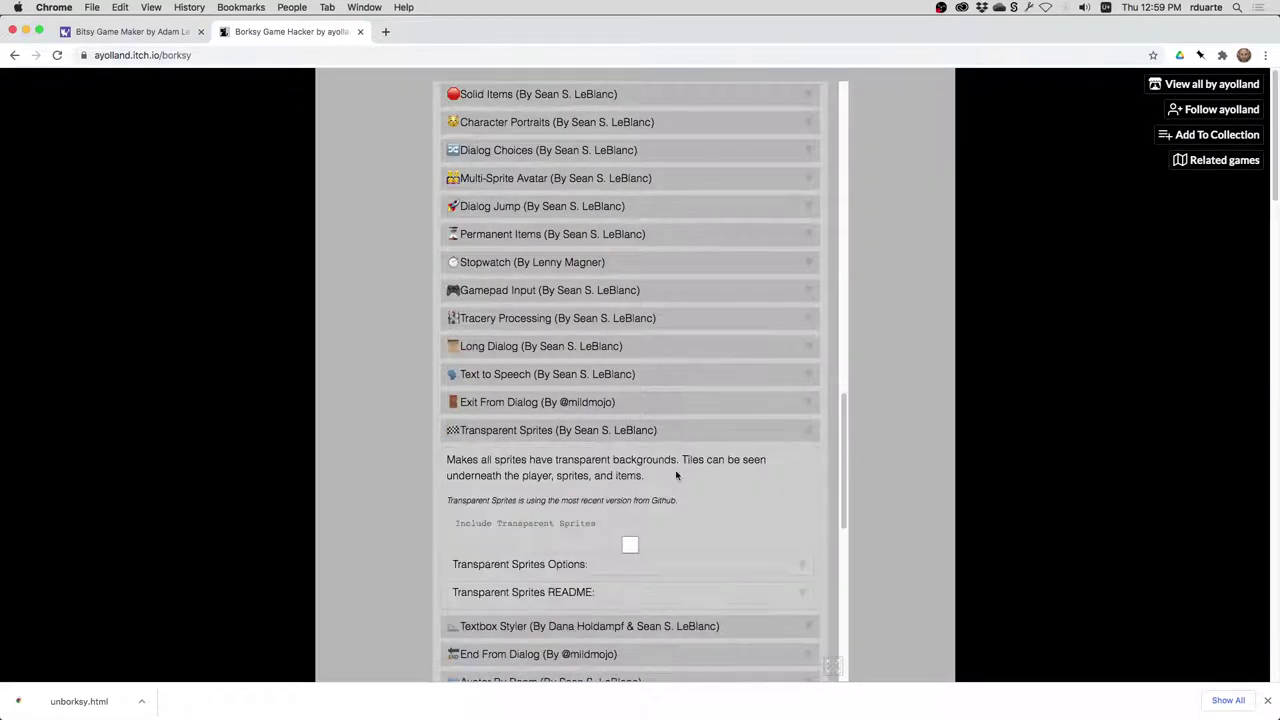
left_click(630, 542)
scroll(860, 471, "down", 10)
scroll(754, 369, "up", 4)
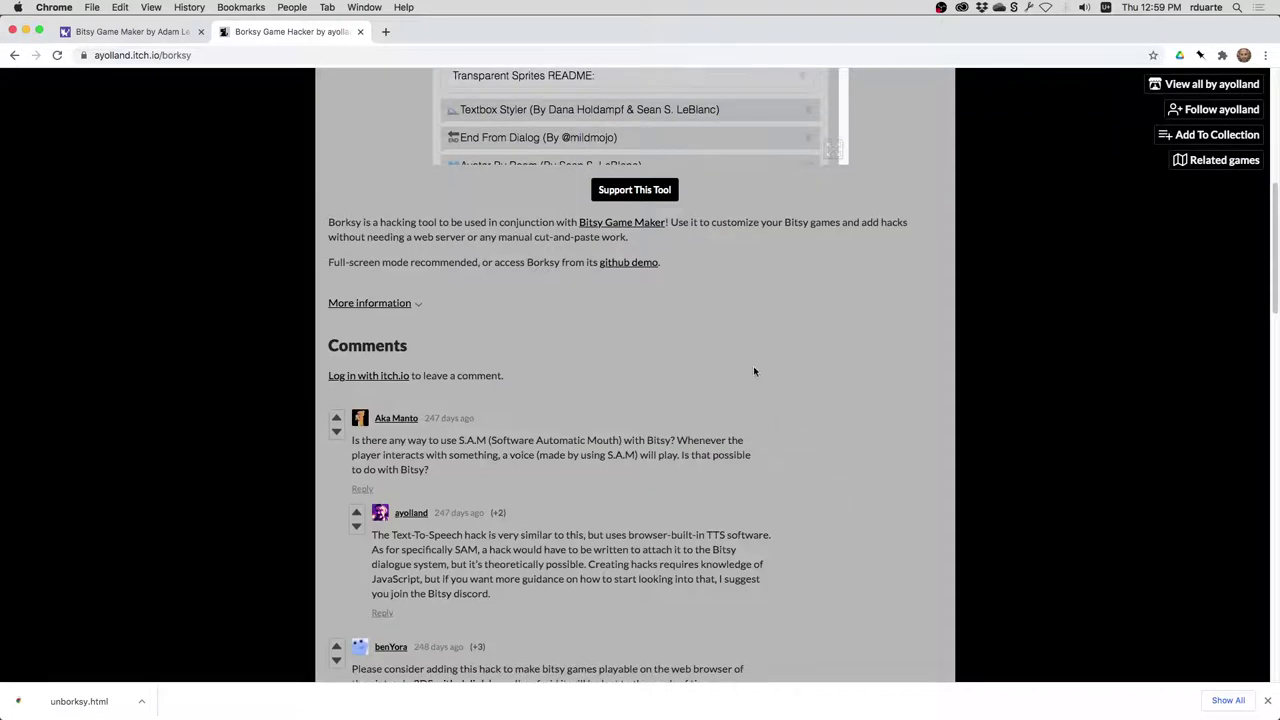
scroll(800, 215, "down", 10)
Download the hacked game, saving it to Downloads as borksied.html
left_click(779, 259)
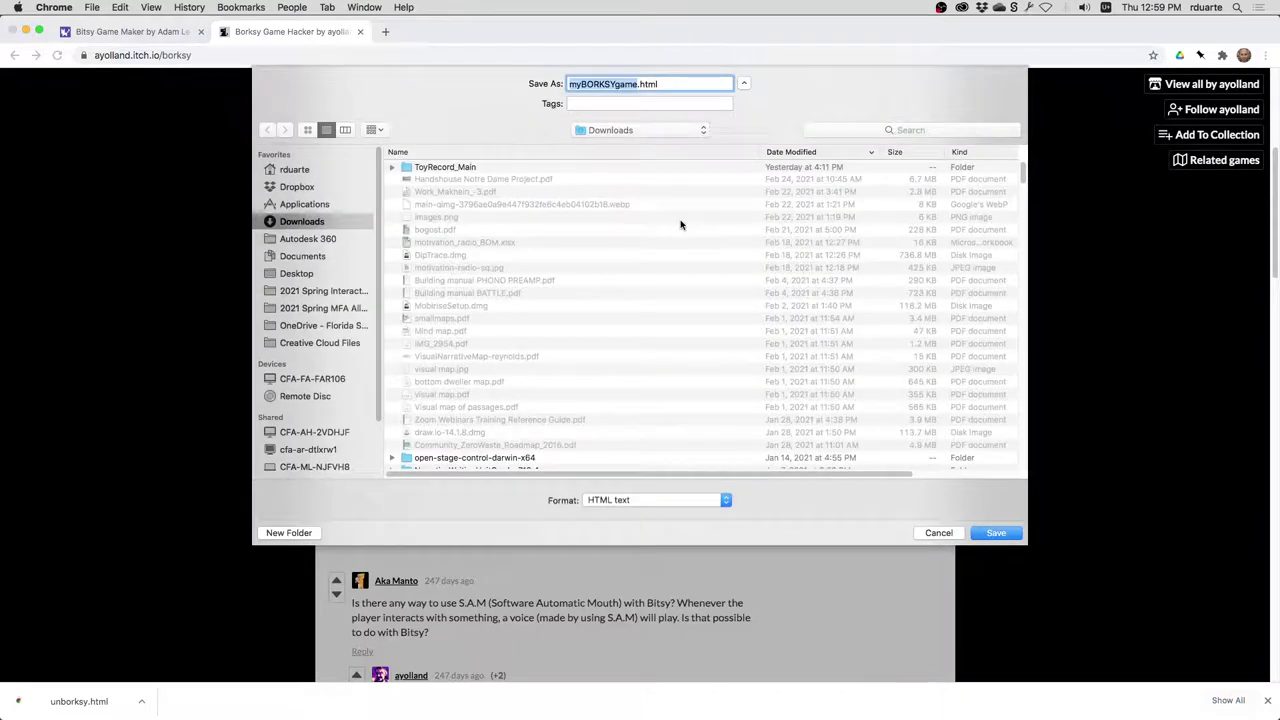
type("borks")
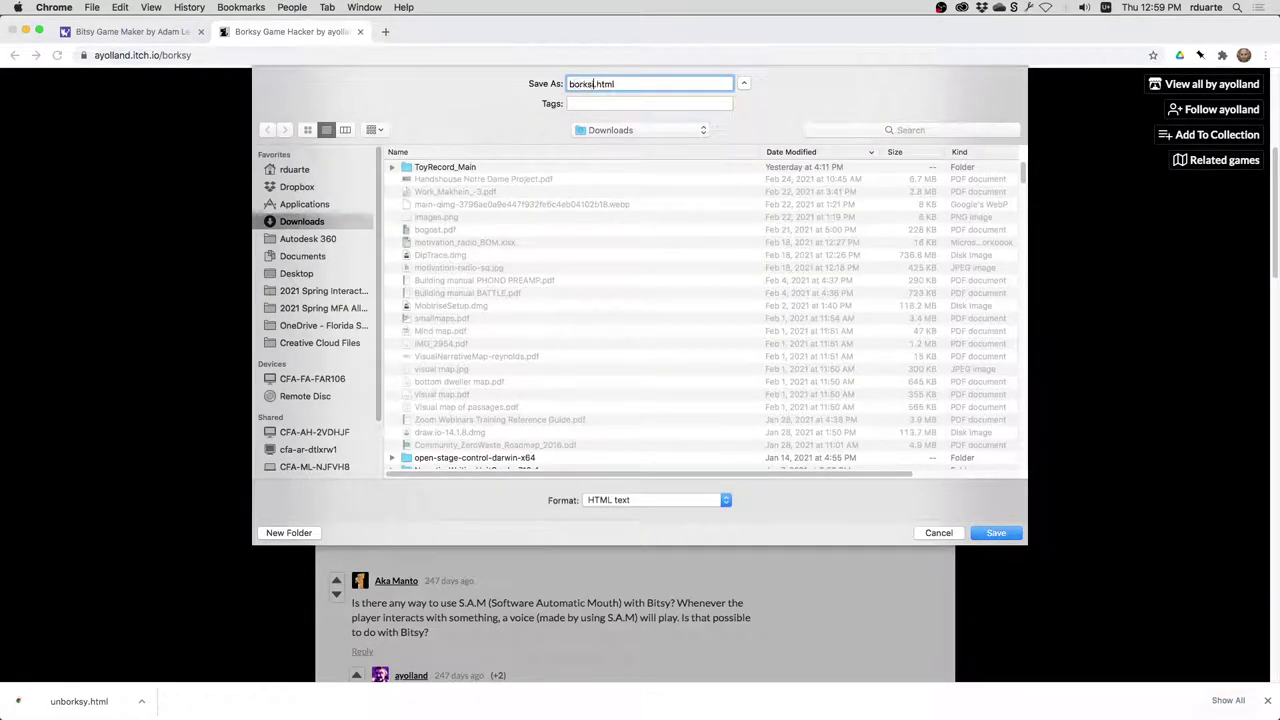
type("ied")
key("Return")
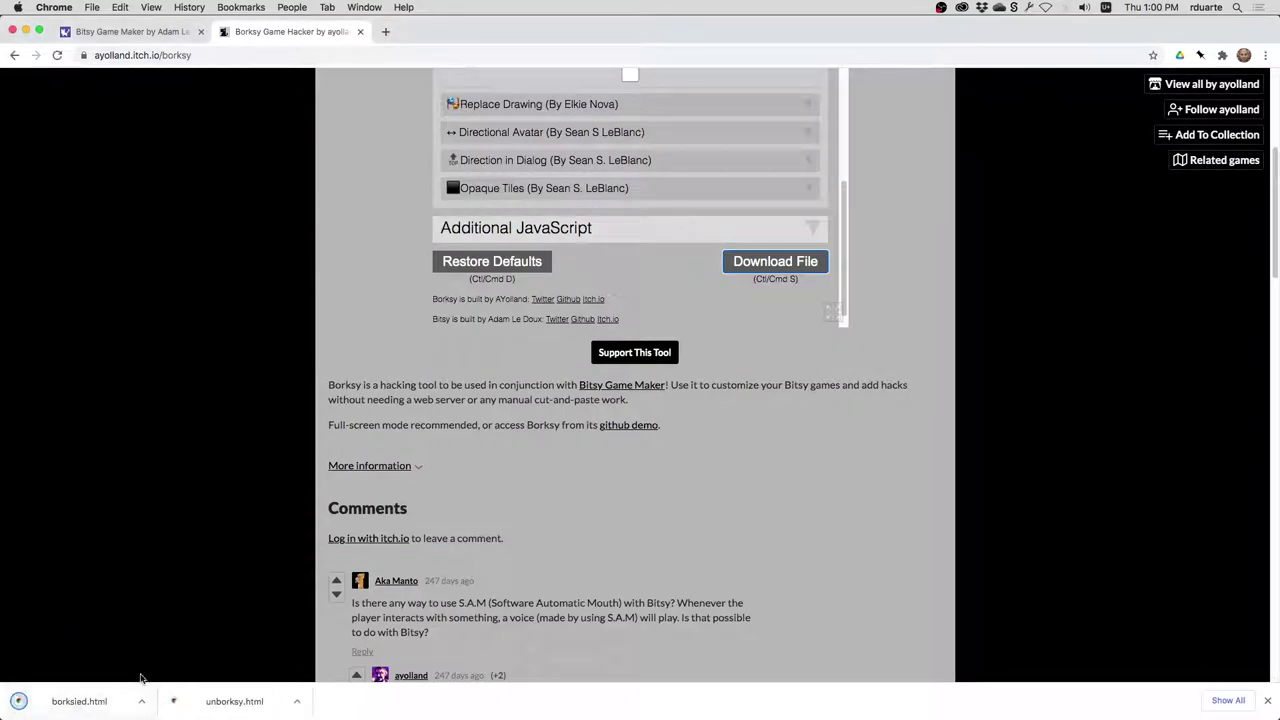
Play the downloaded game, walking the avatar onto the patterned block, then close its tab
left_click(80, 702)
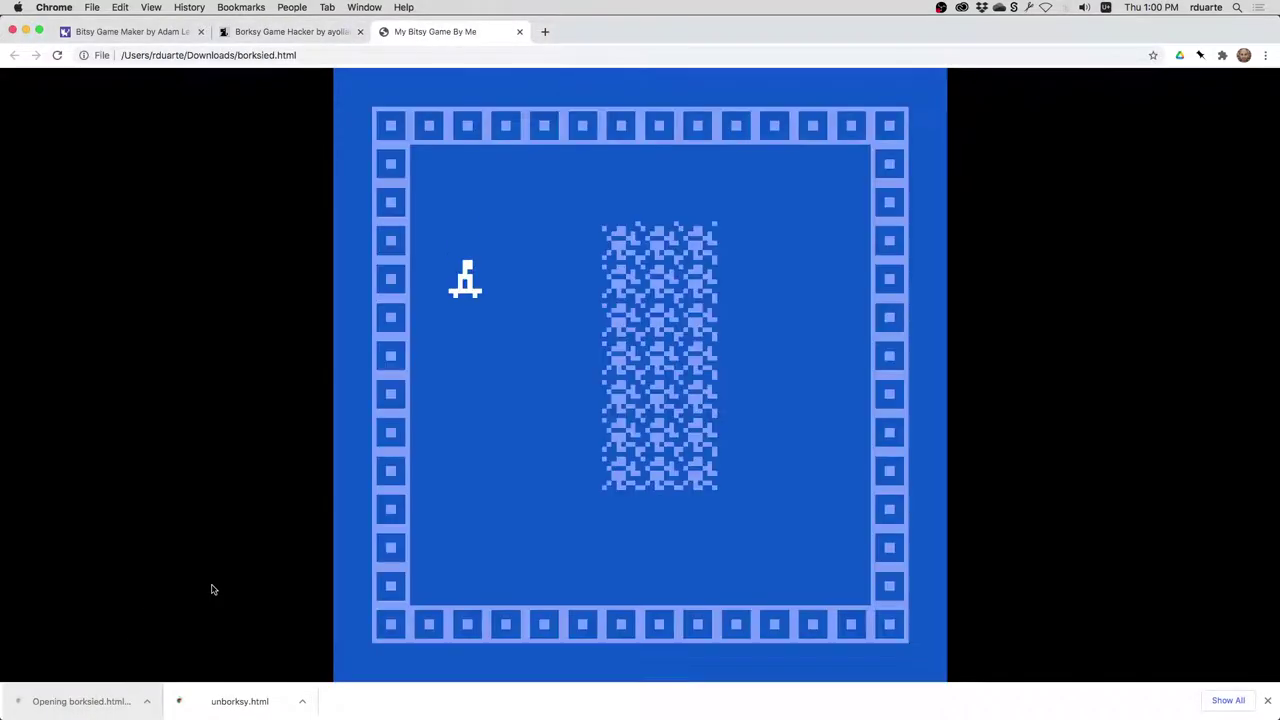
key("Right")
key("Right")
key("Right")
key("Right")
key("Right")
key("Left")
key("Right")
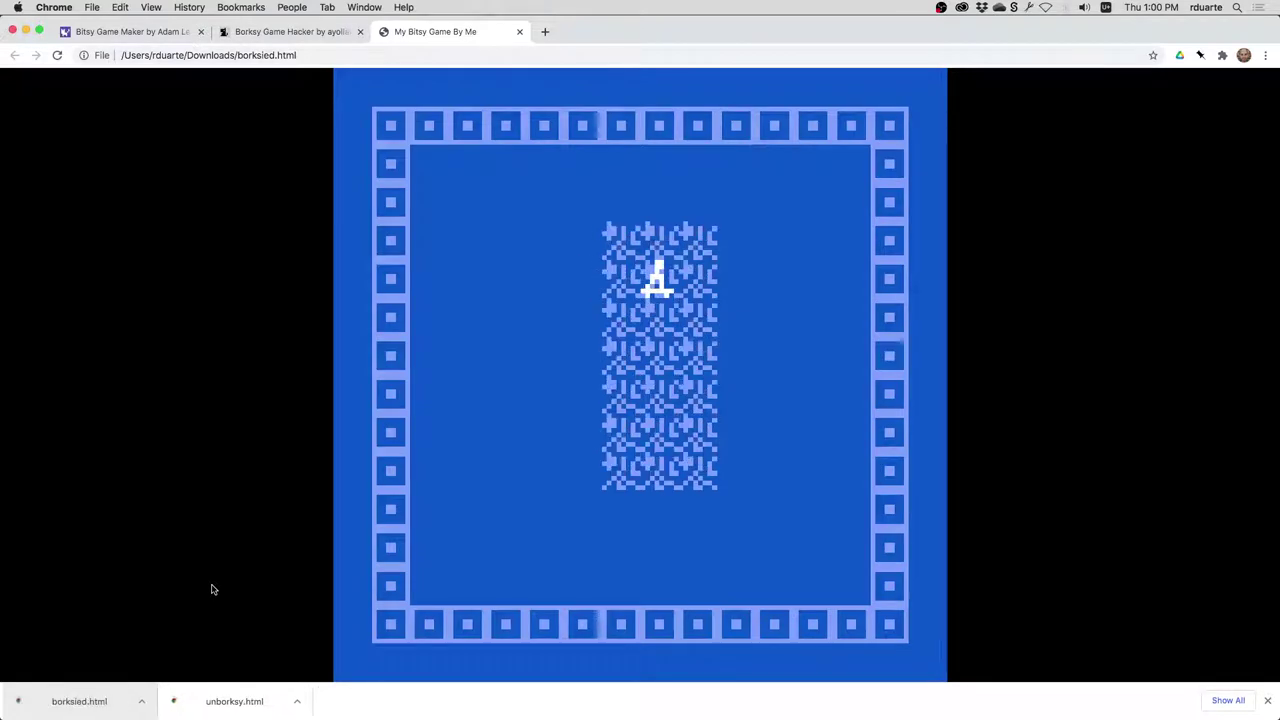
key("super+w")
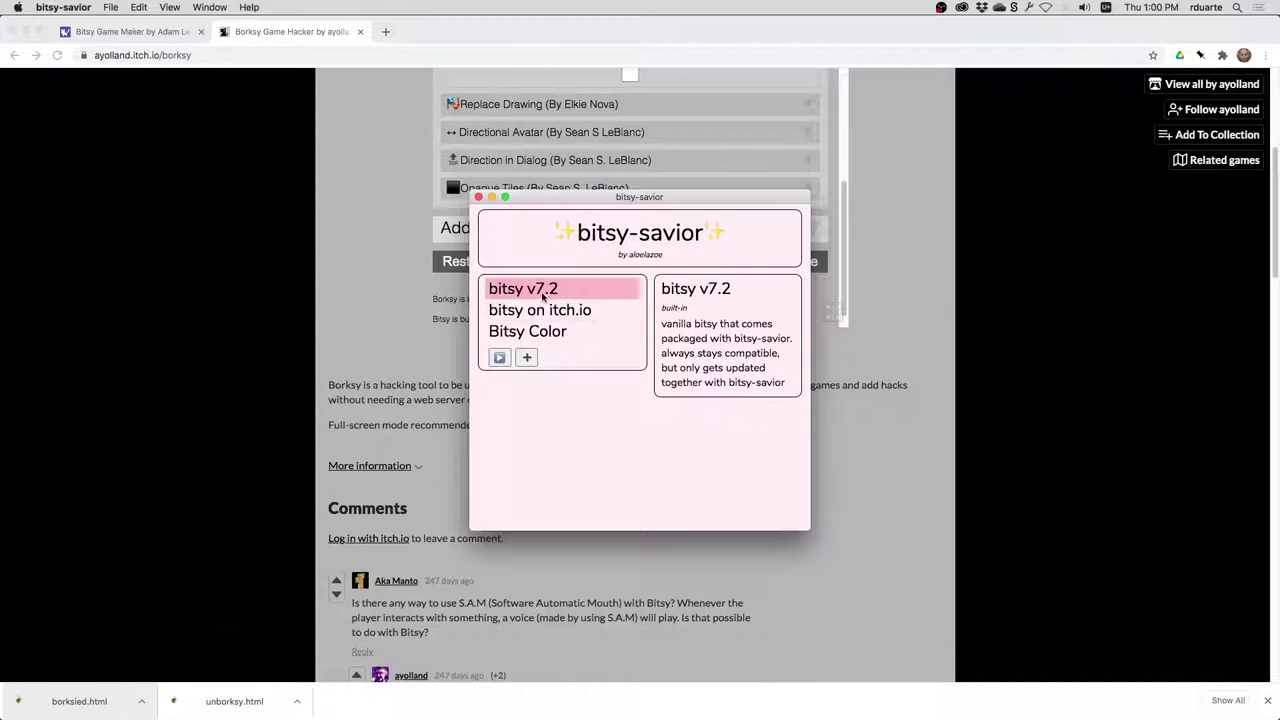
Launch the bitsy v7.2 editor and import borksied.html
left_click(506, 359)
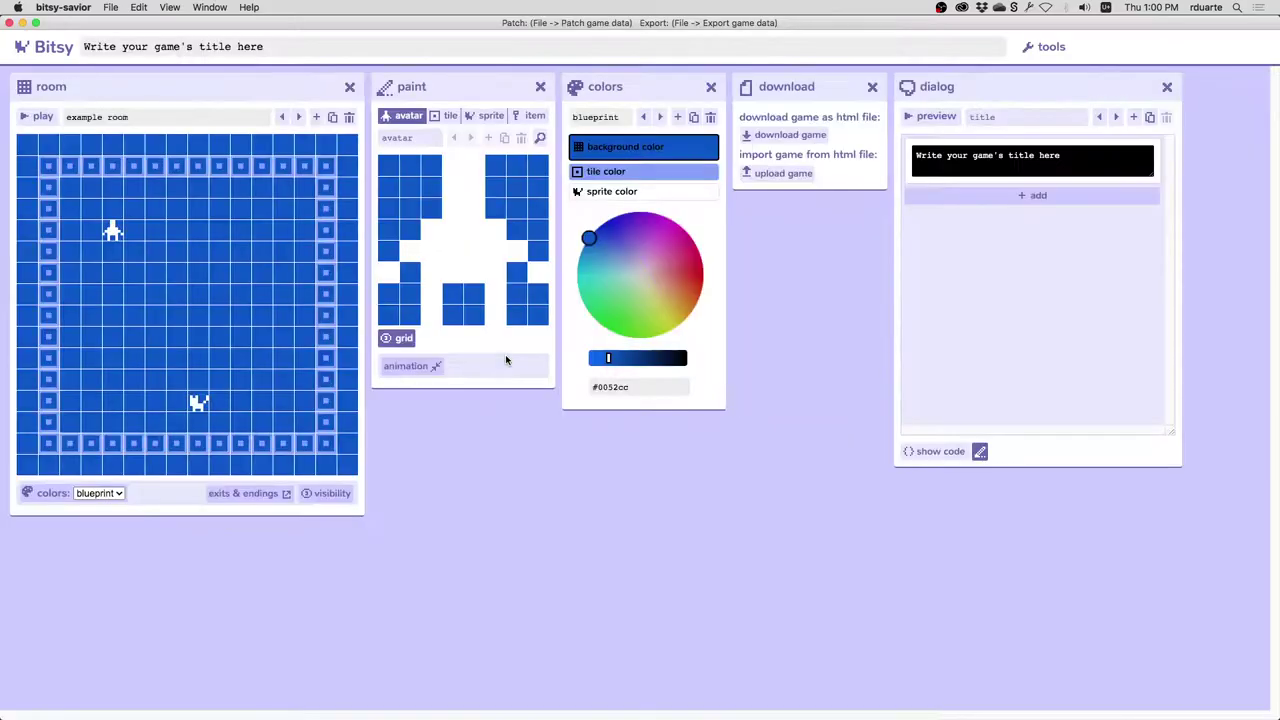
left_click(776, 176)
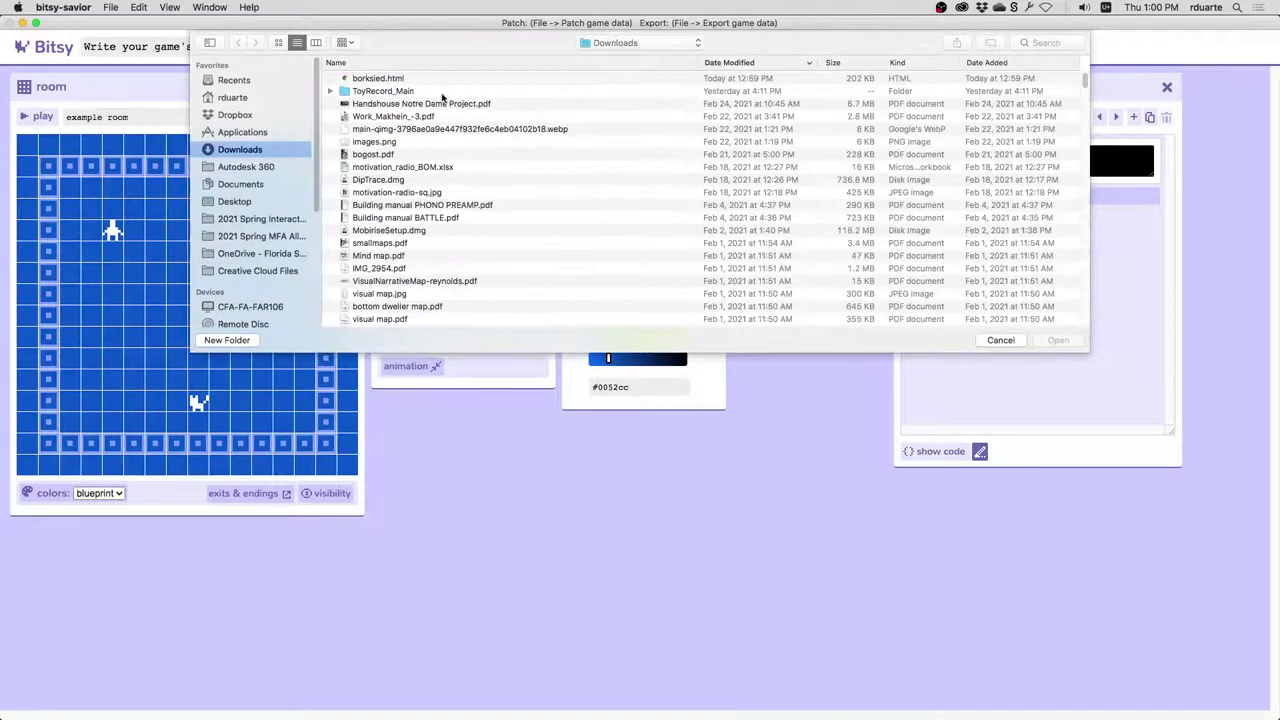
left_click(390, 80)
left_click(1058, 340)
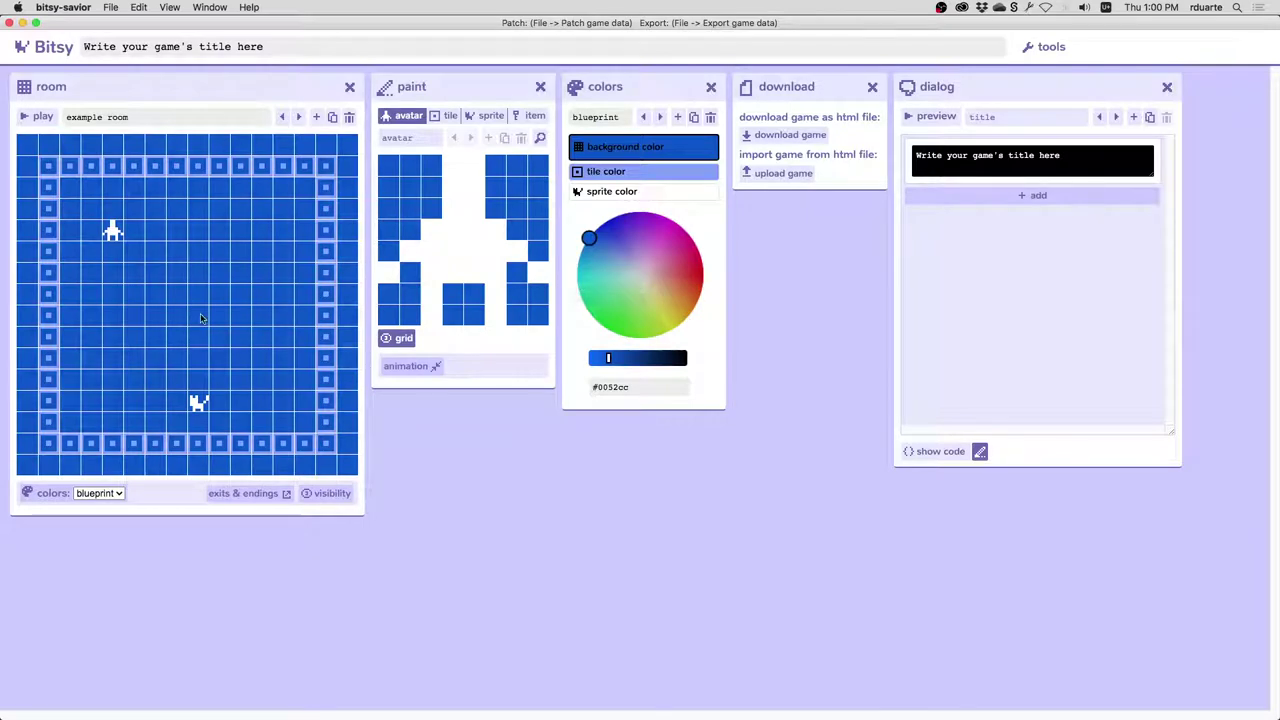
Force reload the editor and import borksied.html from Downloads again
left_click(169, 7)
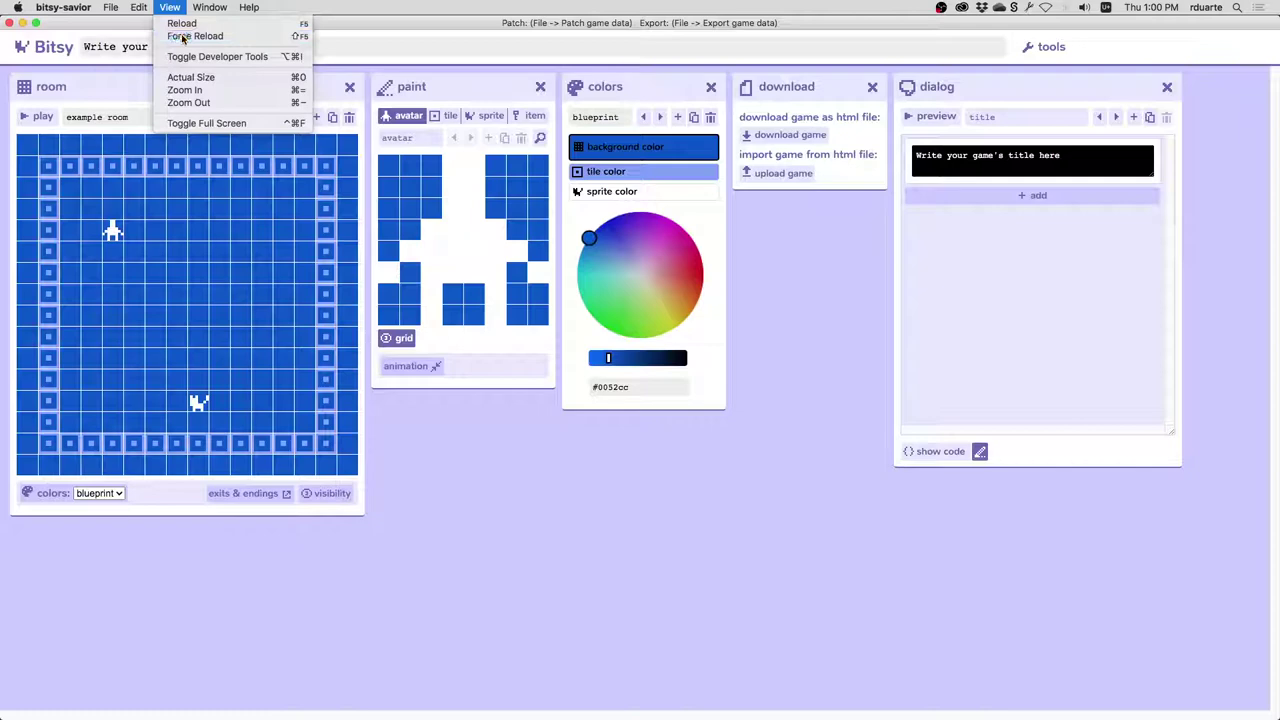
left_click(183, 37)
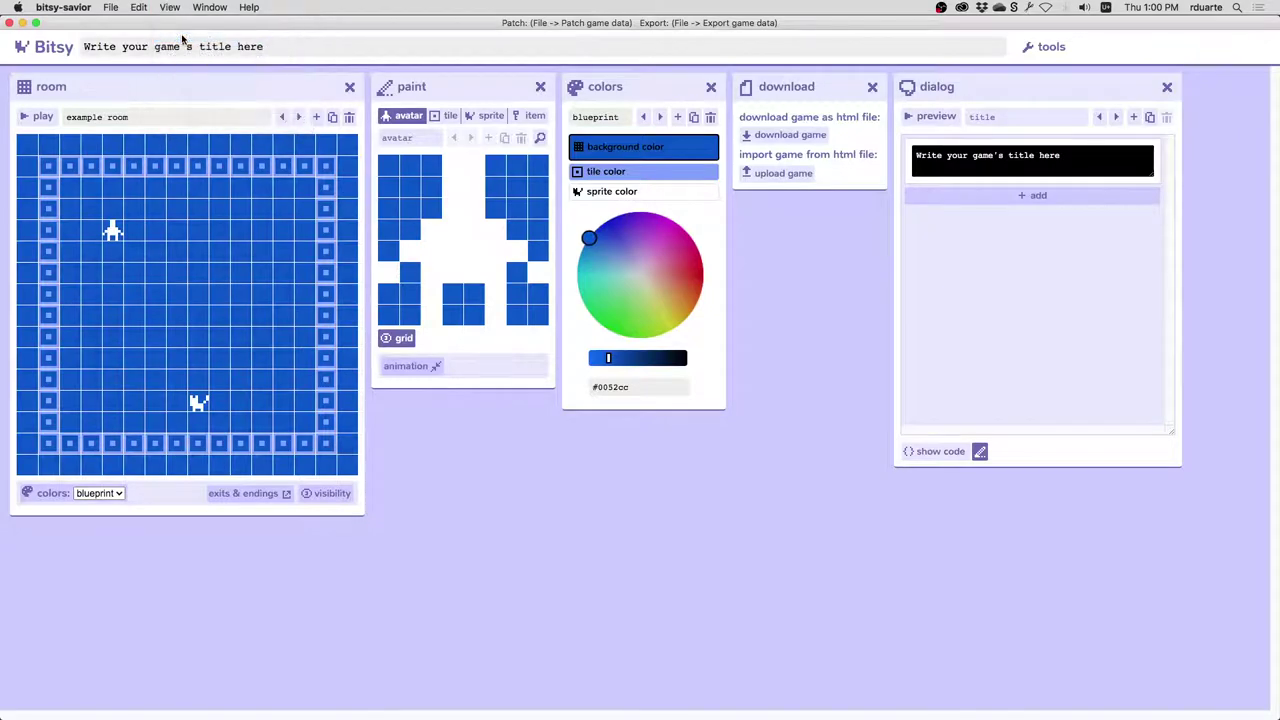
left_click(772, 175)
left_click(414, 79)
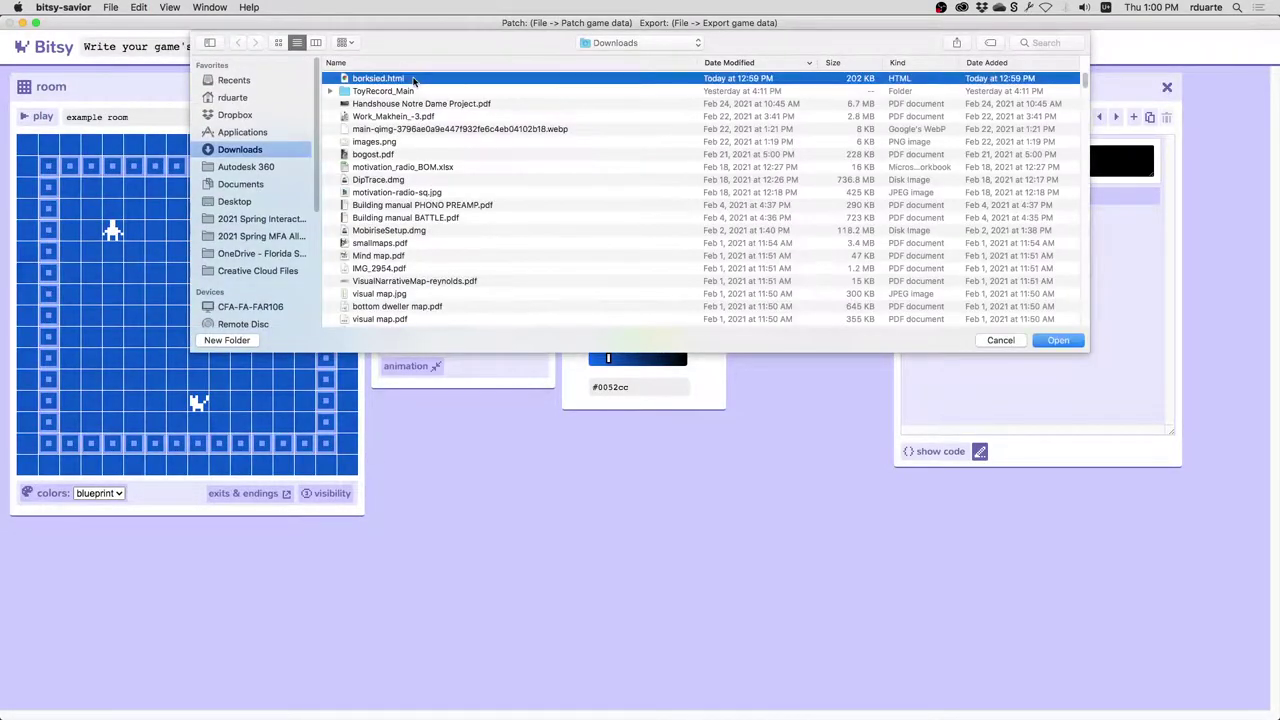
left_click(1054, 340)
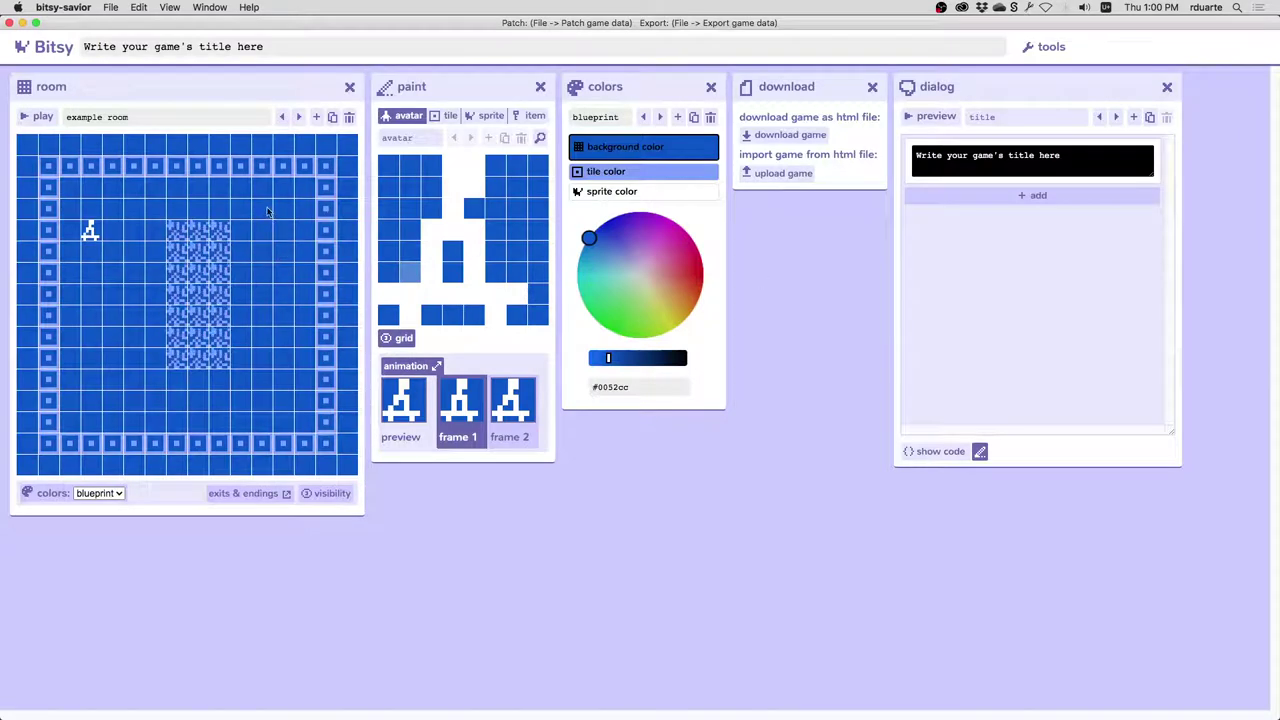
Paint six block tiles as a 2×3 wall in the room's top-right corner
left_click(325, 187, "ctrl")
left_click(283, 187)
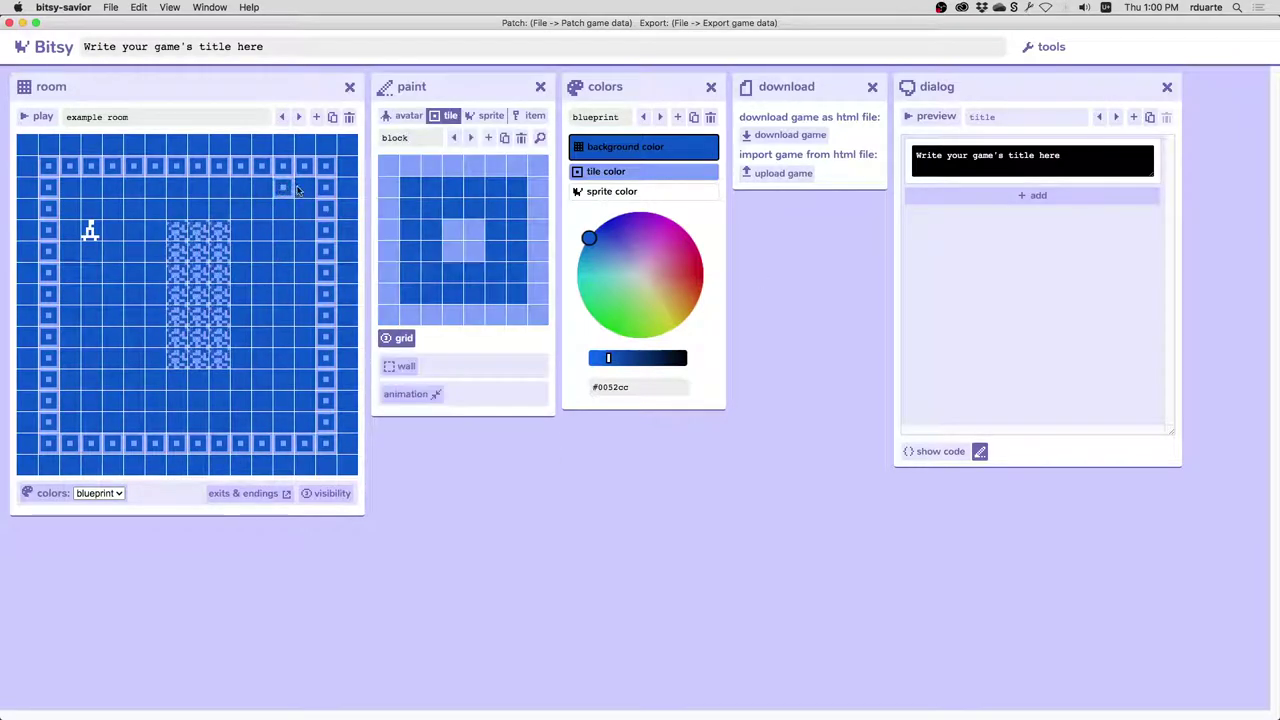
left_click(304, 187)
left_click(283, 208)
left_click(304, 208)
left_click(283, 230)
left_click(304, 230)
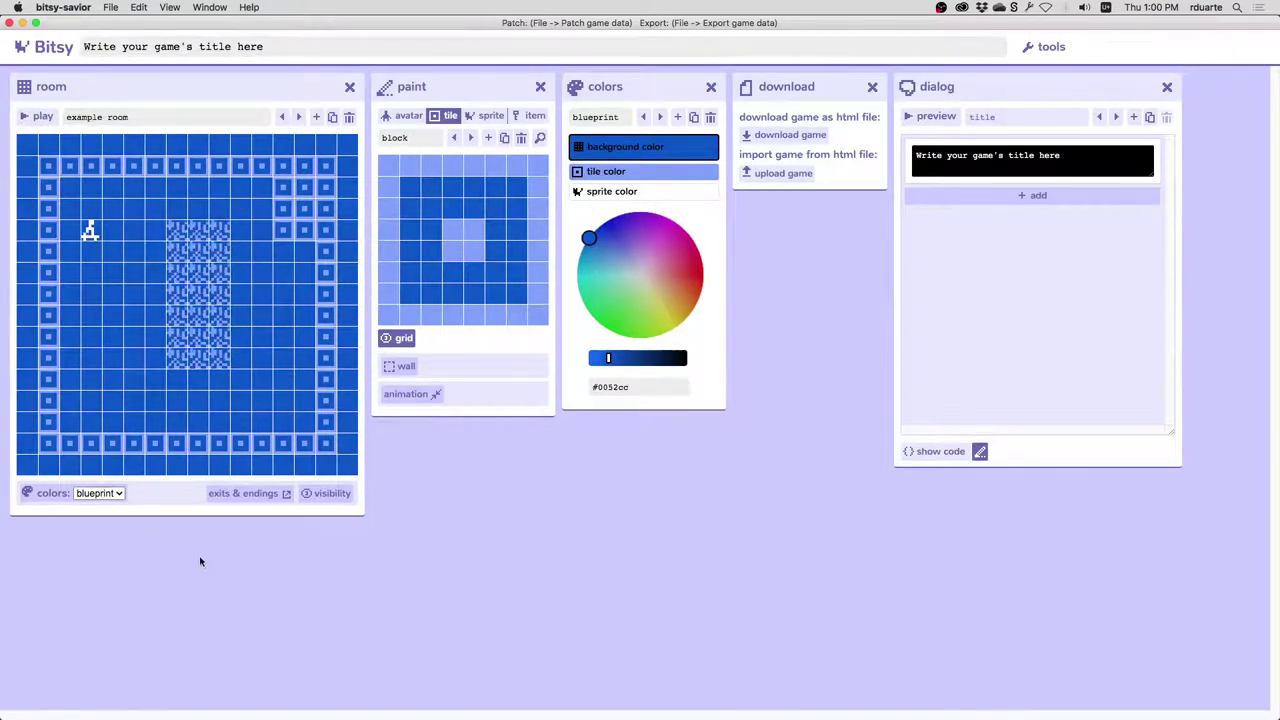
Patch the edited game data into borksied.html in Downloads
key("super+p")
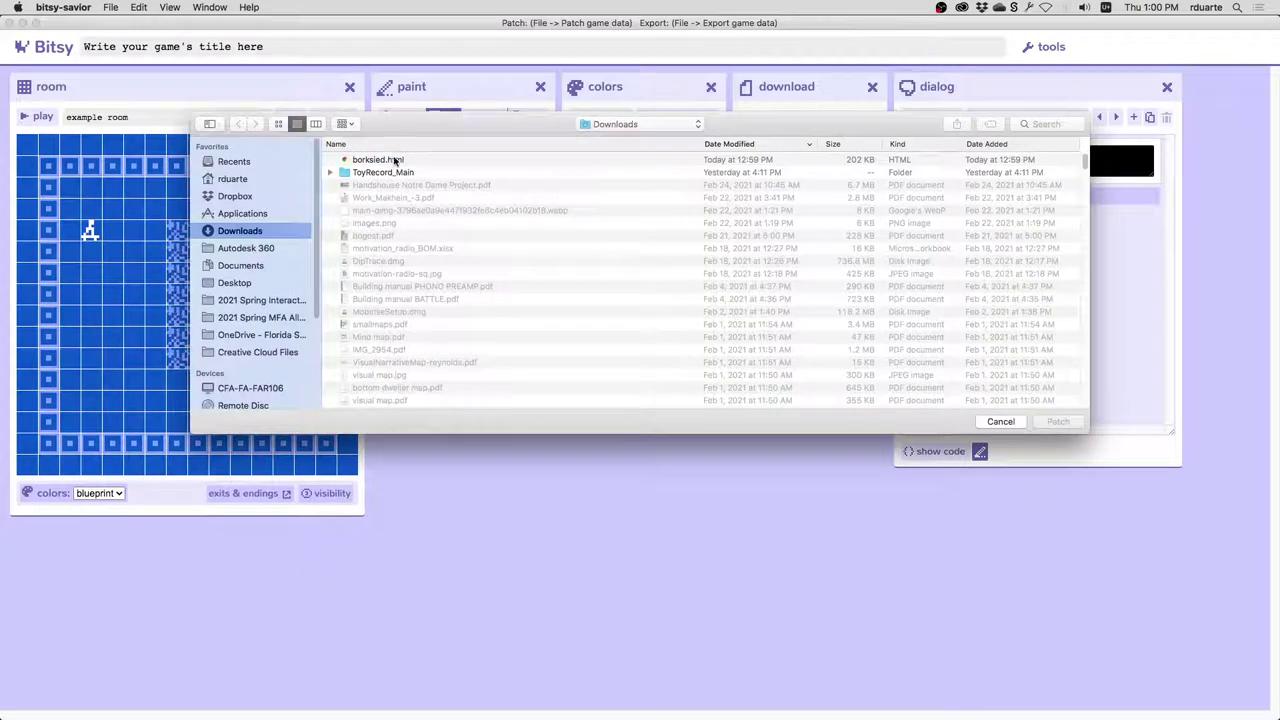
left_click(395, 160)
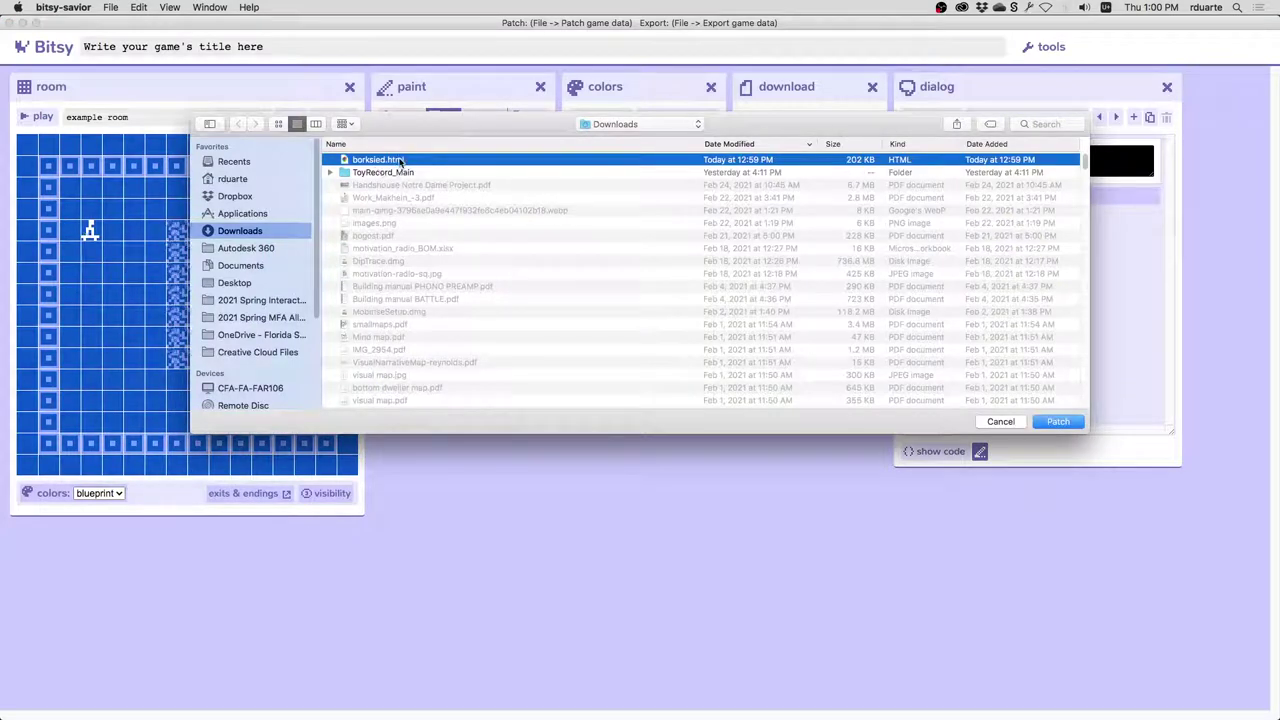
left_click(1047, 423)
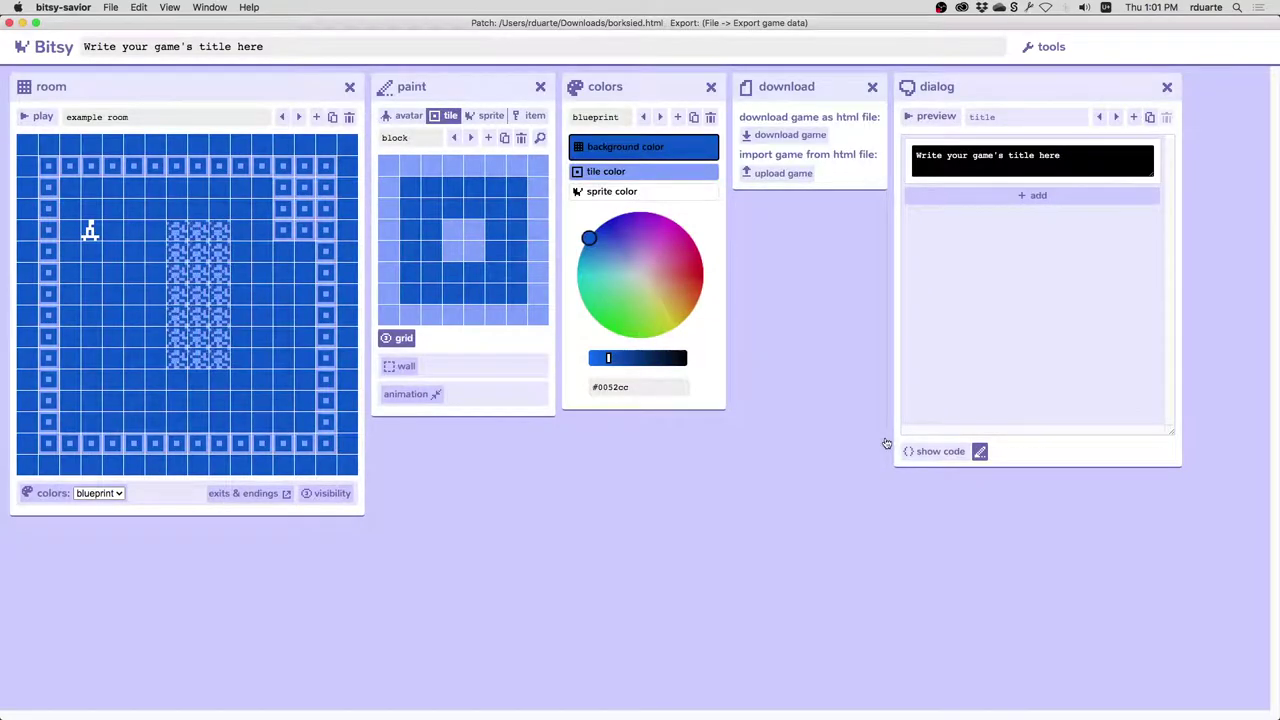
key("super+Tab")
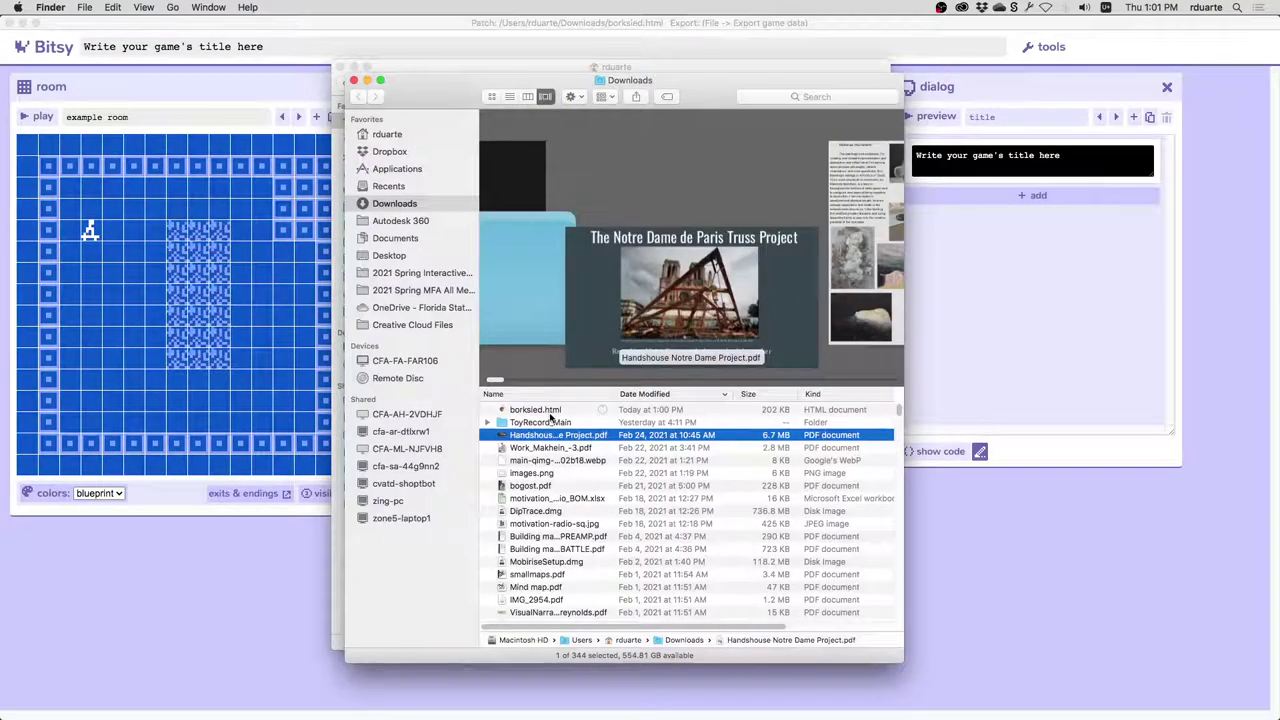
Play the patched borksied.html in Chrome, walking across the patterned floor to see the new walls
double_click(550, 411)
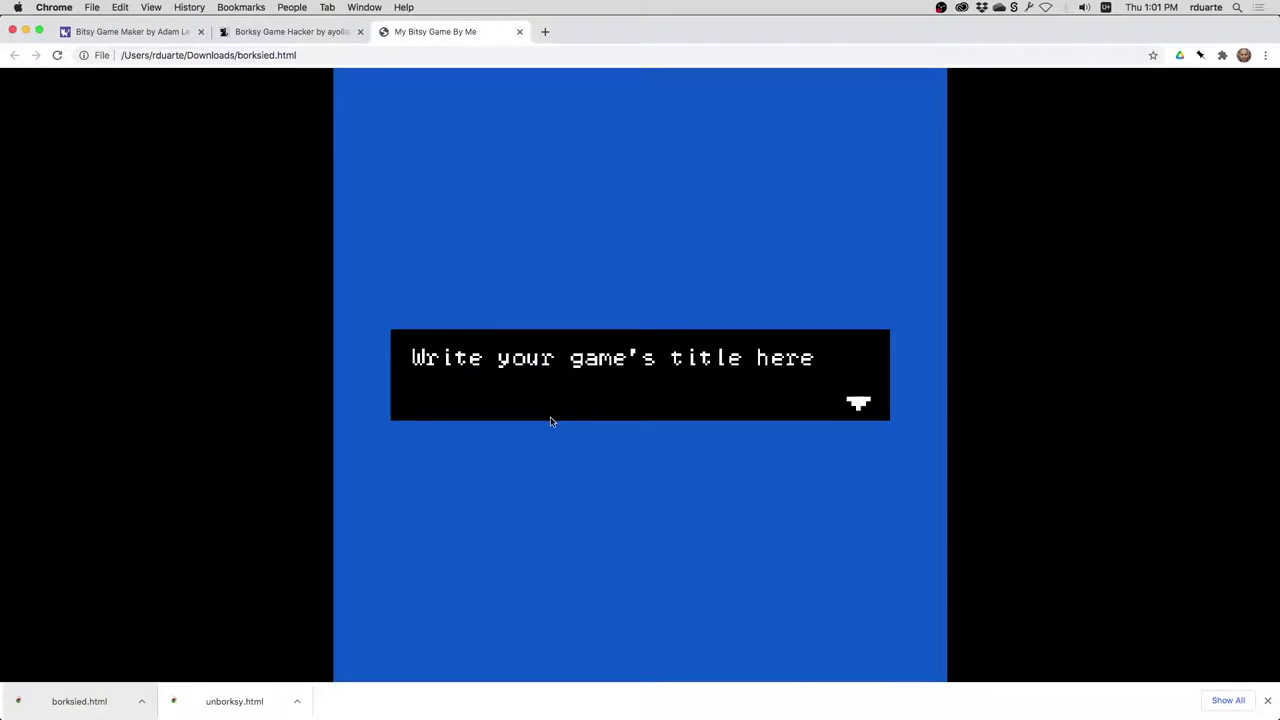
key("Right")
key("Right")
key("Right")
key("Right")
key("Right")
key("Right")
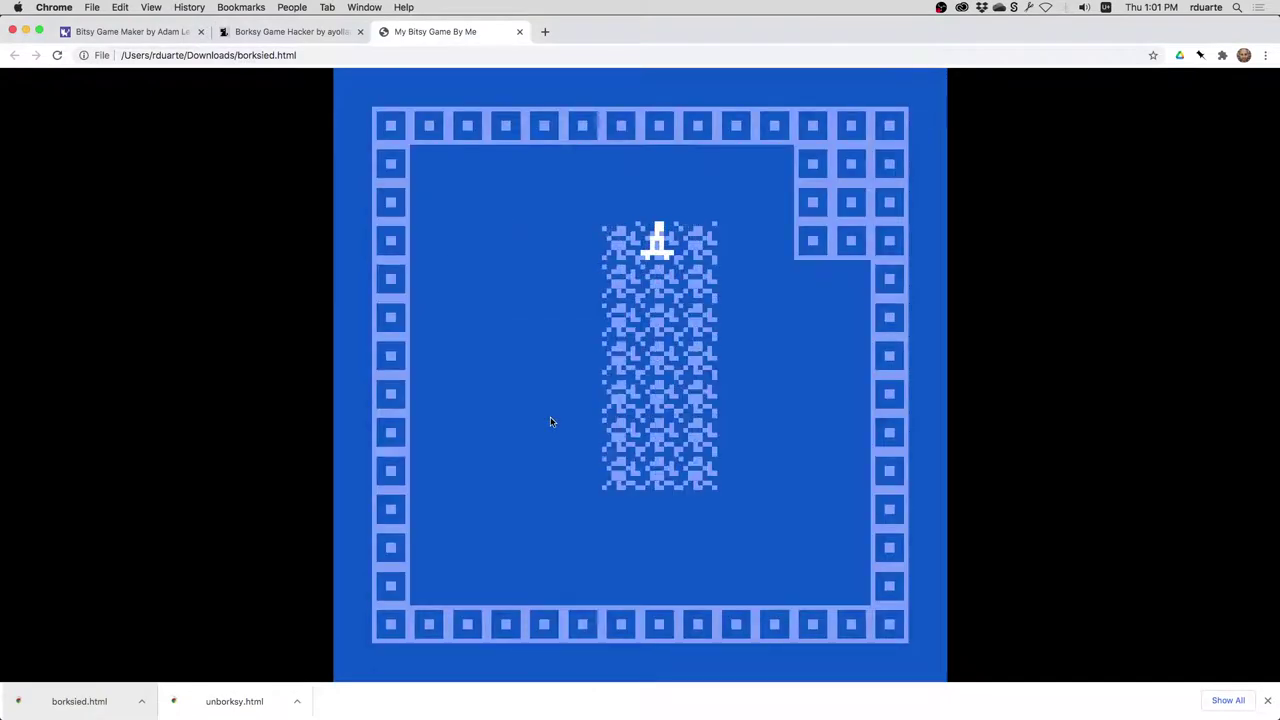
key("Down")
key("Down")
key("Left")
key("super+Tab")
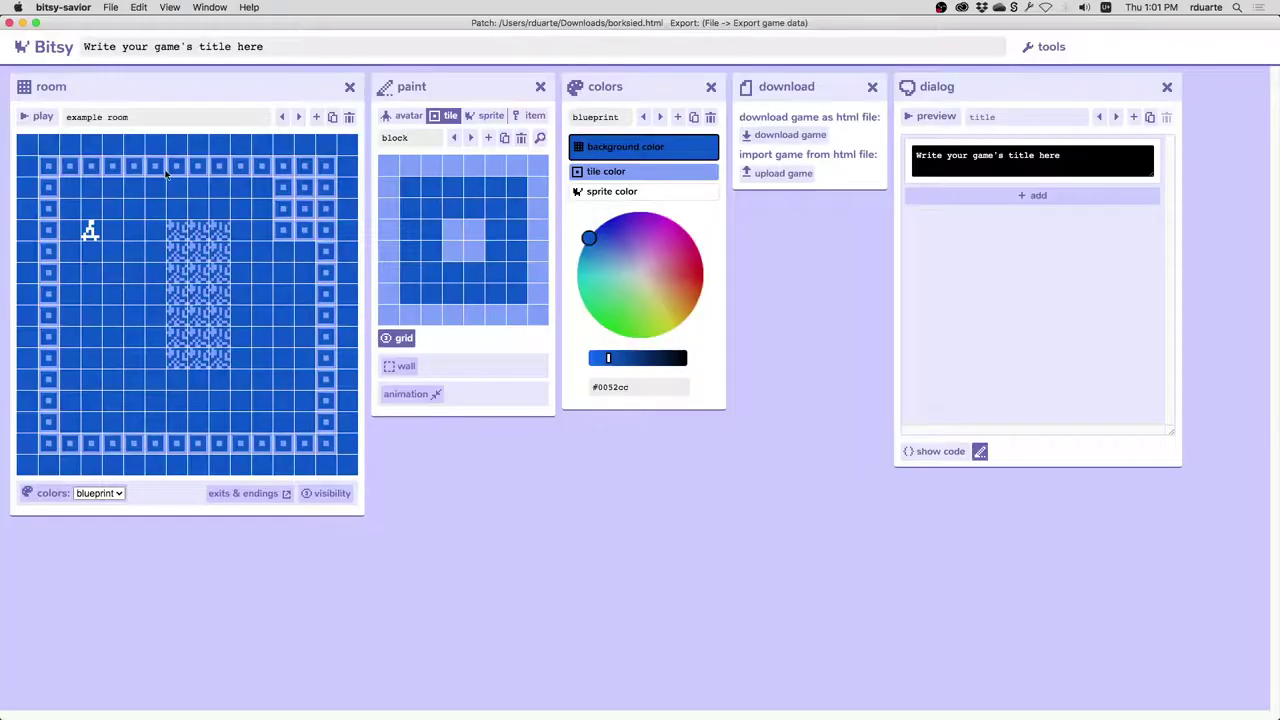
Paint a double column of block-tile walls down the room beside the patterned floor
mouse_move(142, 205)
left_mouse_down()
mouse_move(148, 366)
mouse_move(133, 273)
mouse_move(146, 195)
mouse_move(154, 317)
mouse_move(134, 402)
left_mouse_up()
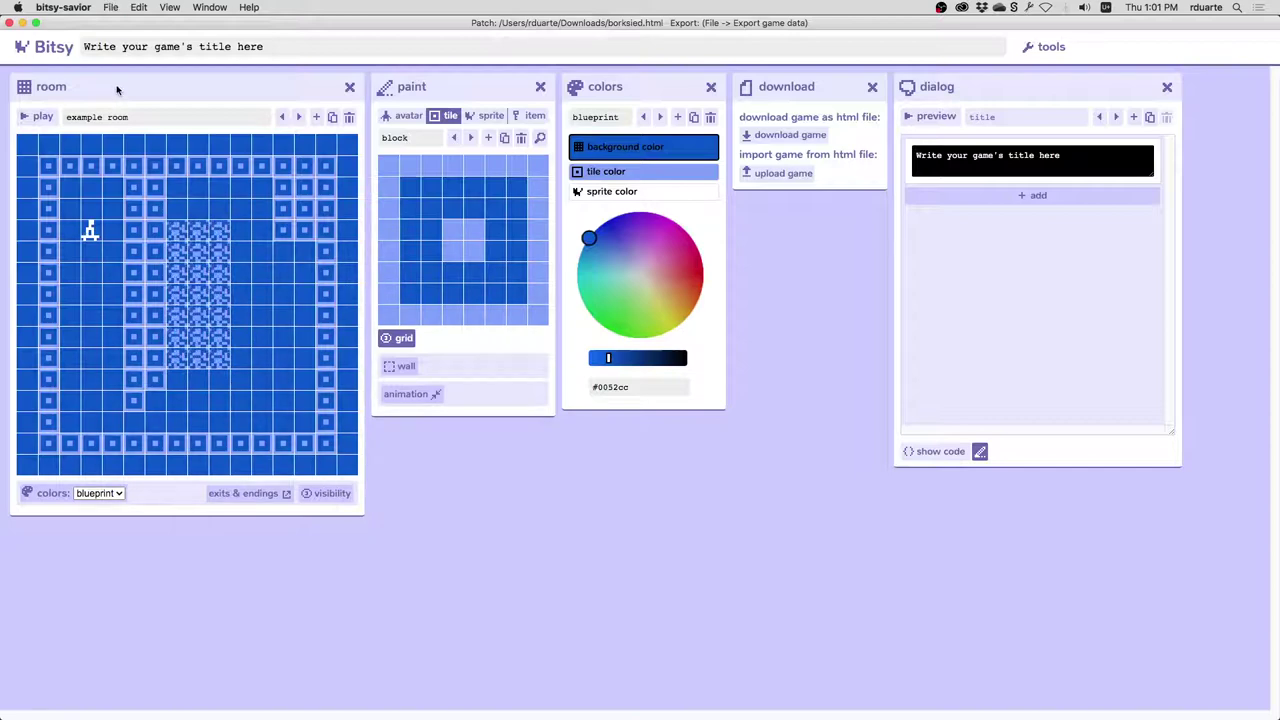
key("super+s")
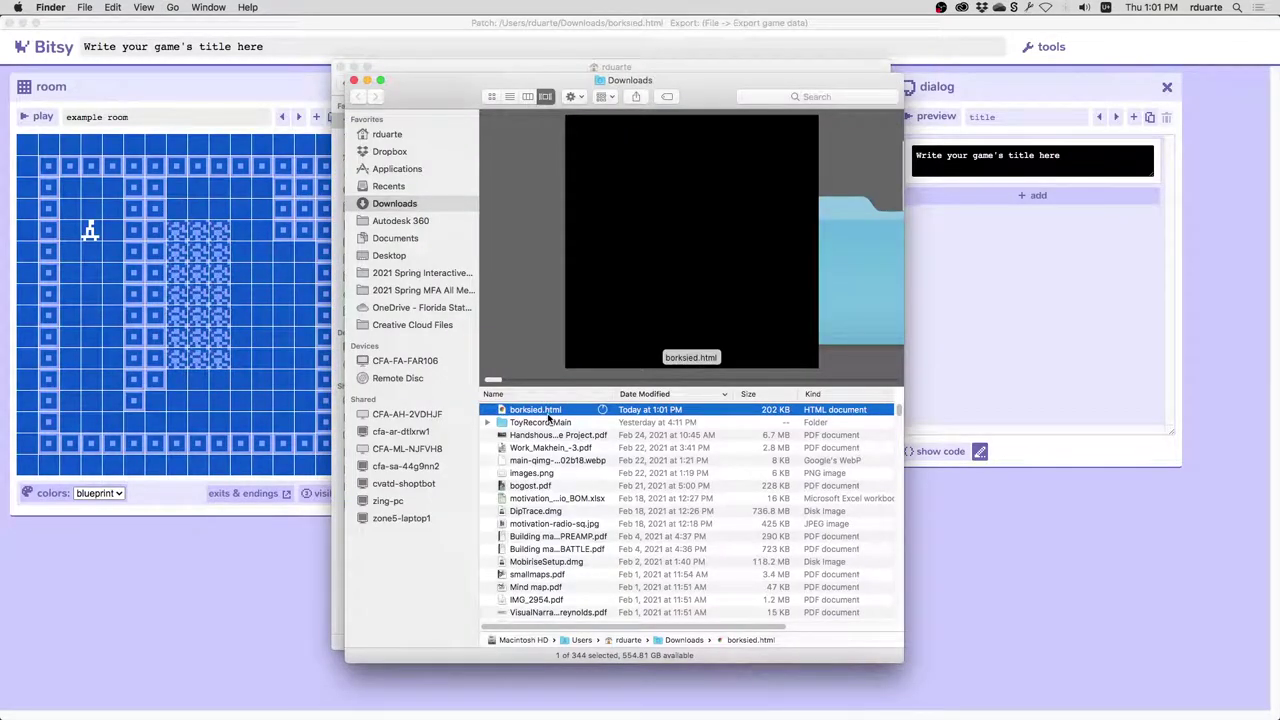
Play the updated borksied.html, walking the avatar against the new wall columns, then return to bitsy-savior
double_click(551, 410)
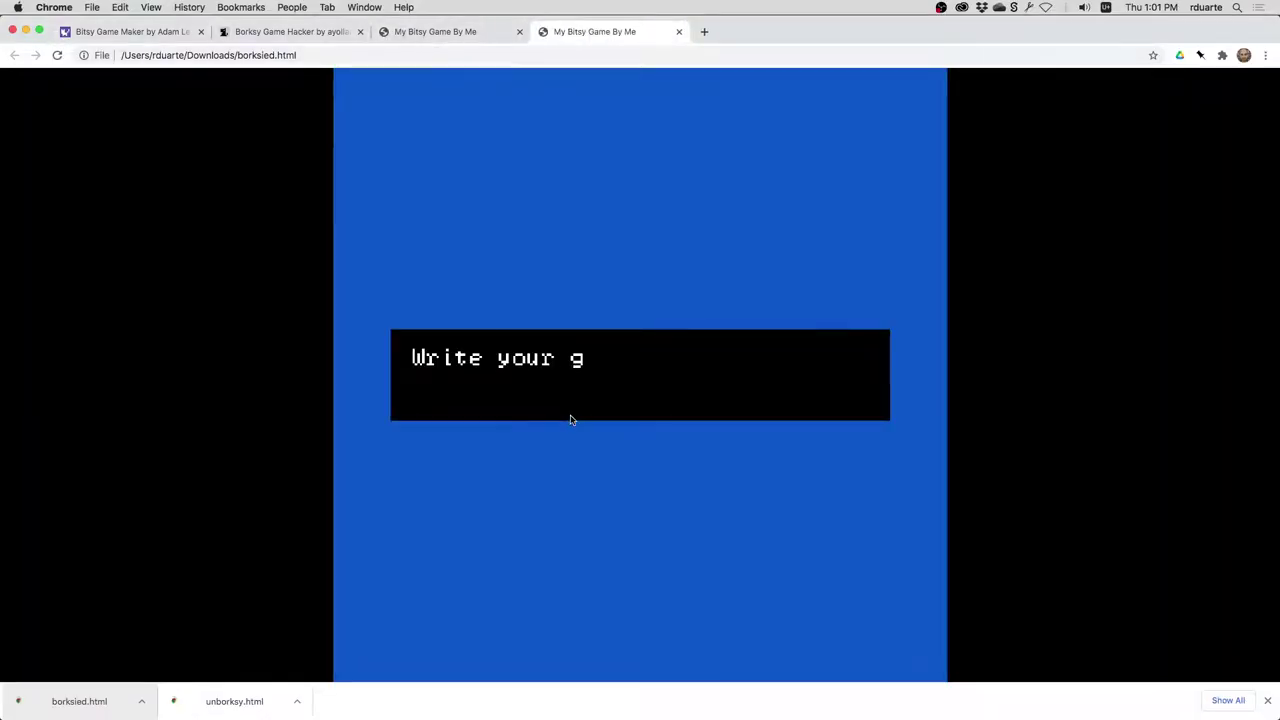
key("Right")
key("Right")
key("Right")
key("Right")
key("Right")
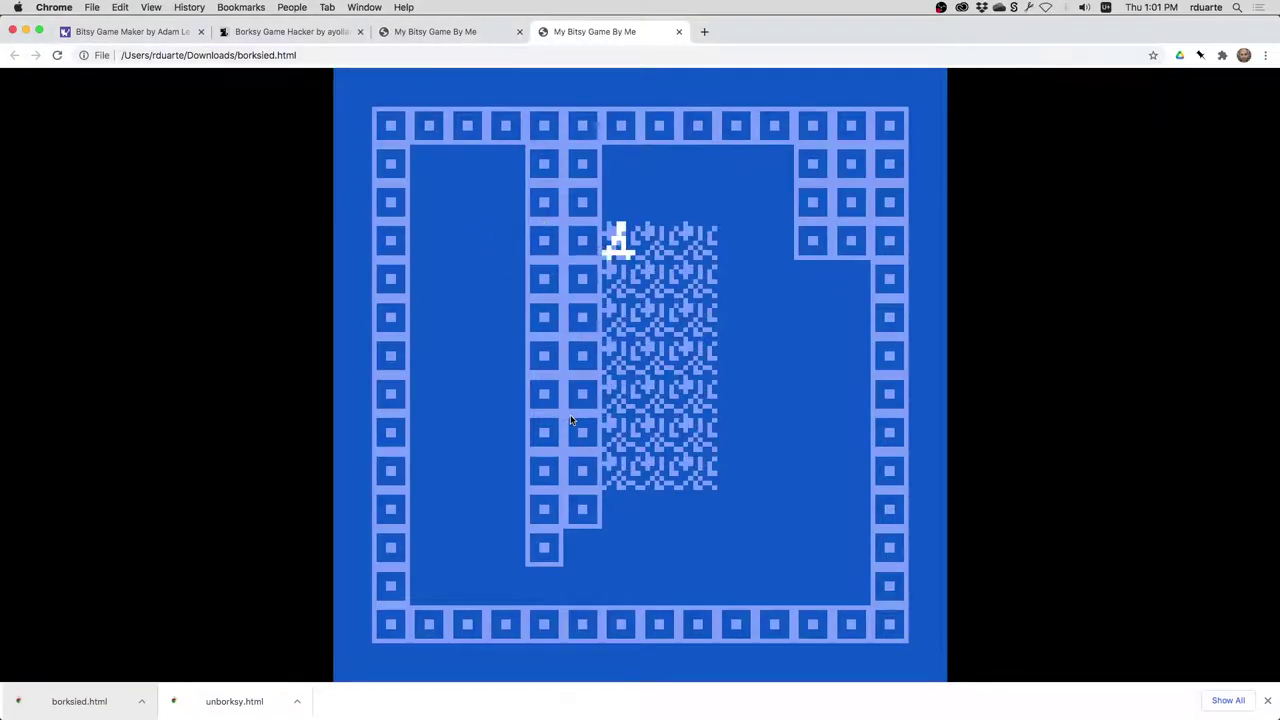
key("Right")
key("Left")
key("Down")
key("Left")
key("Left")
key("Down")
key("Up")
key("Left")
key("Up")
key("Up")
key("Right")
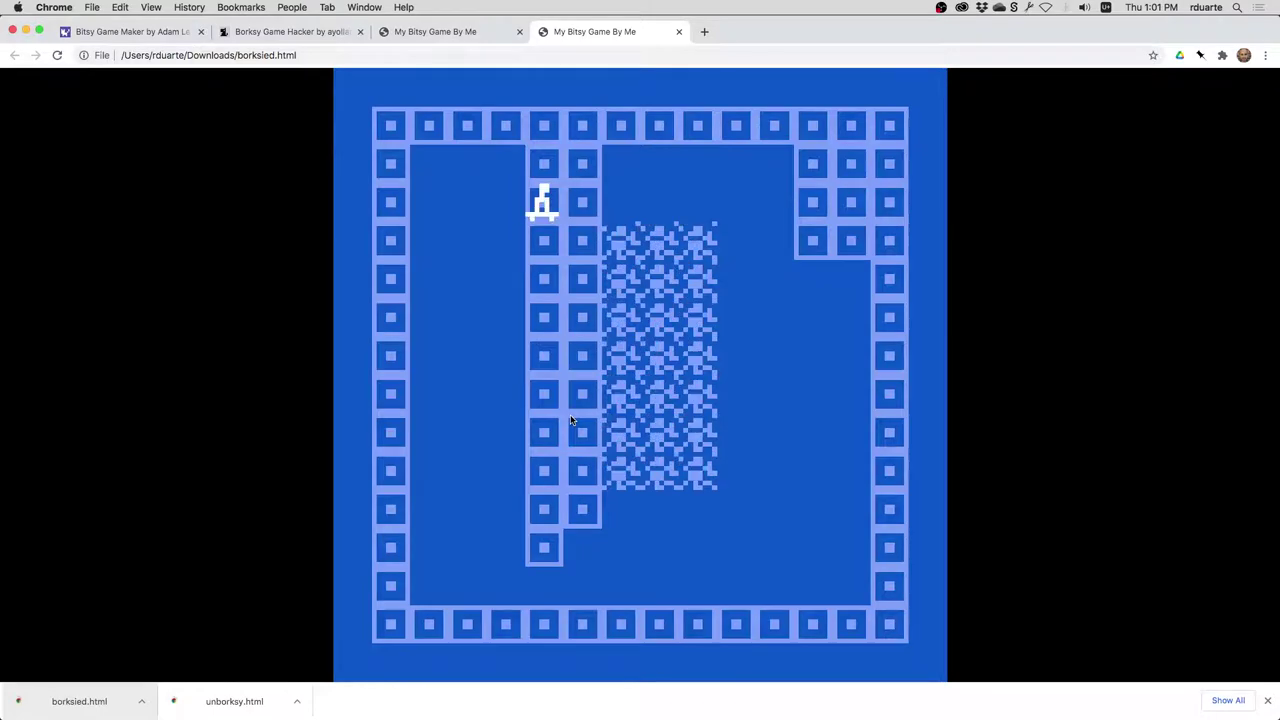
key("Right")
key("Right")
key("super+Tab")
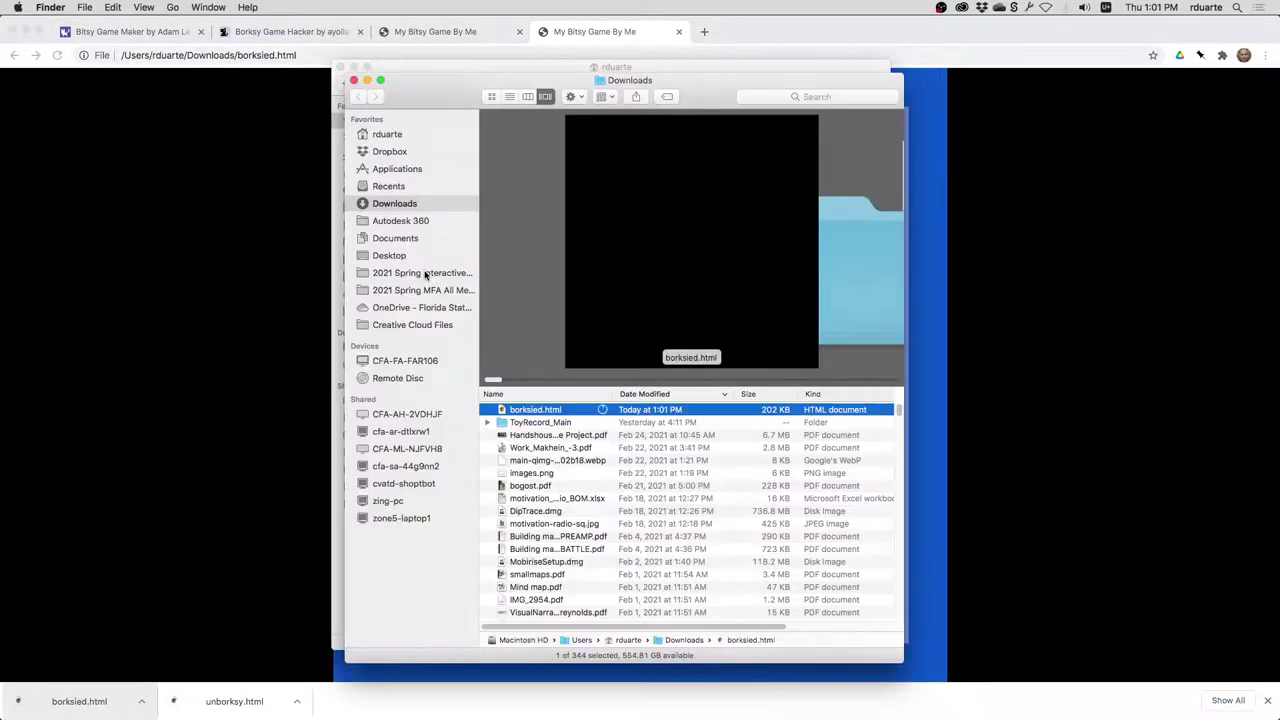
key("super+Tab")
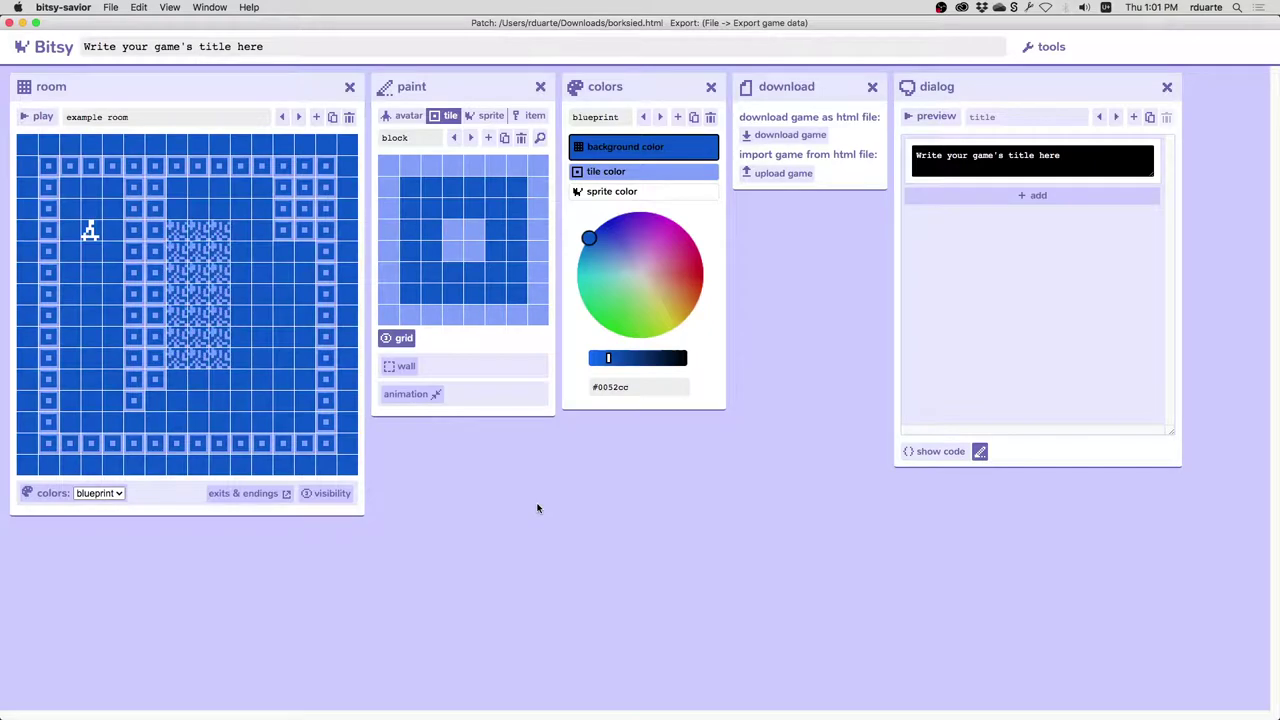
Close the Bitsy editor window, leaving a new blank bitsy-savior window open
left_click(12, 22)
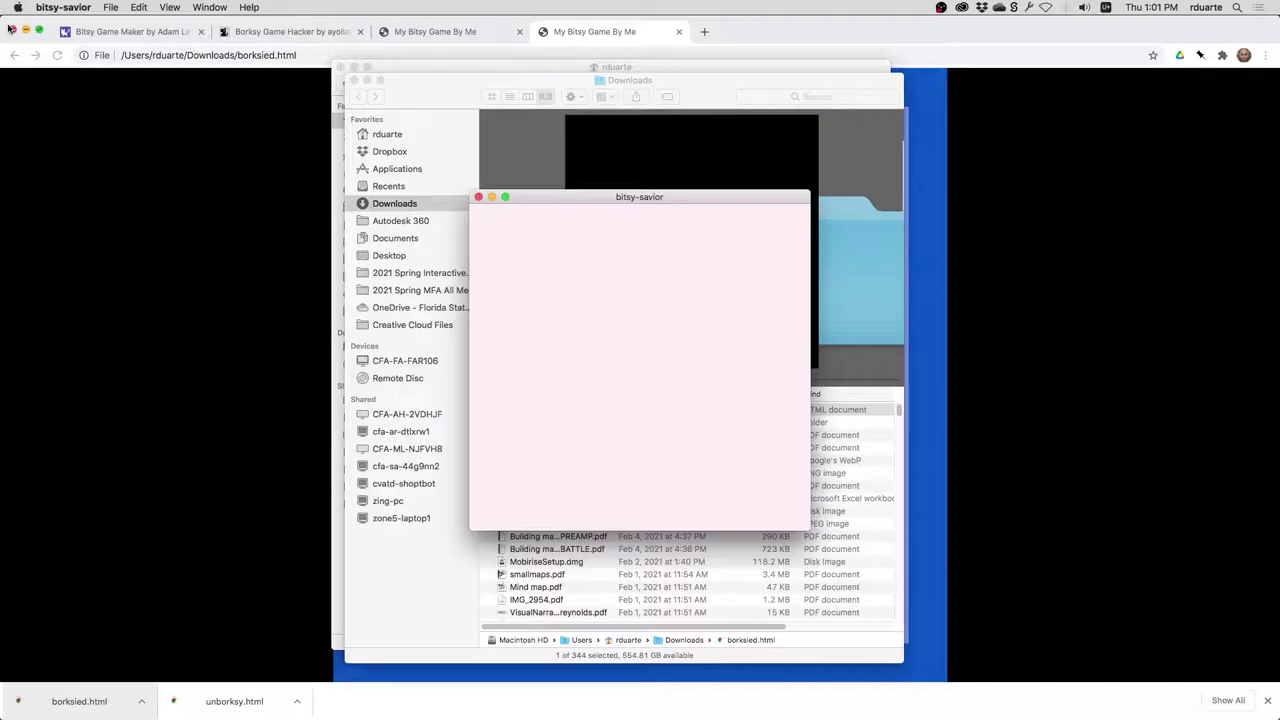